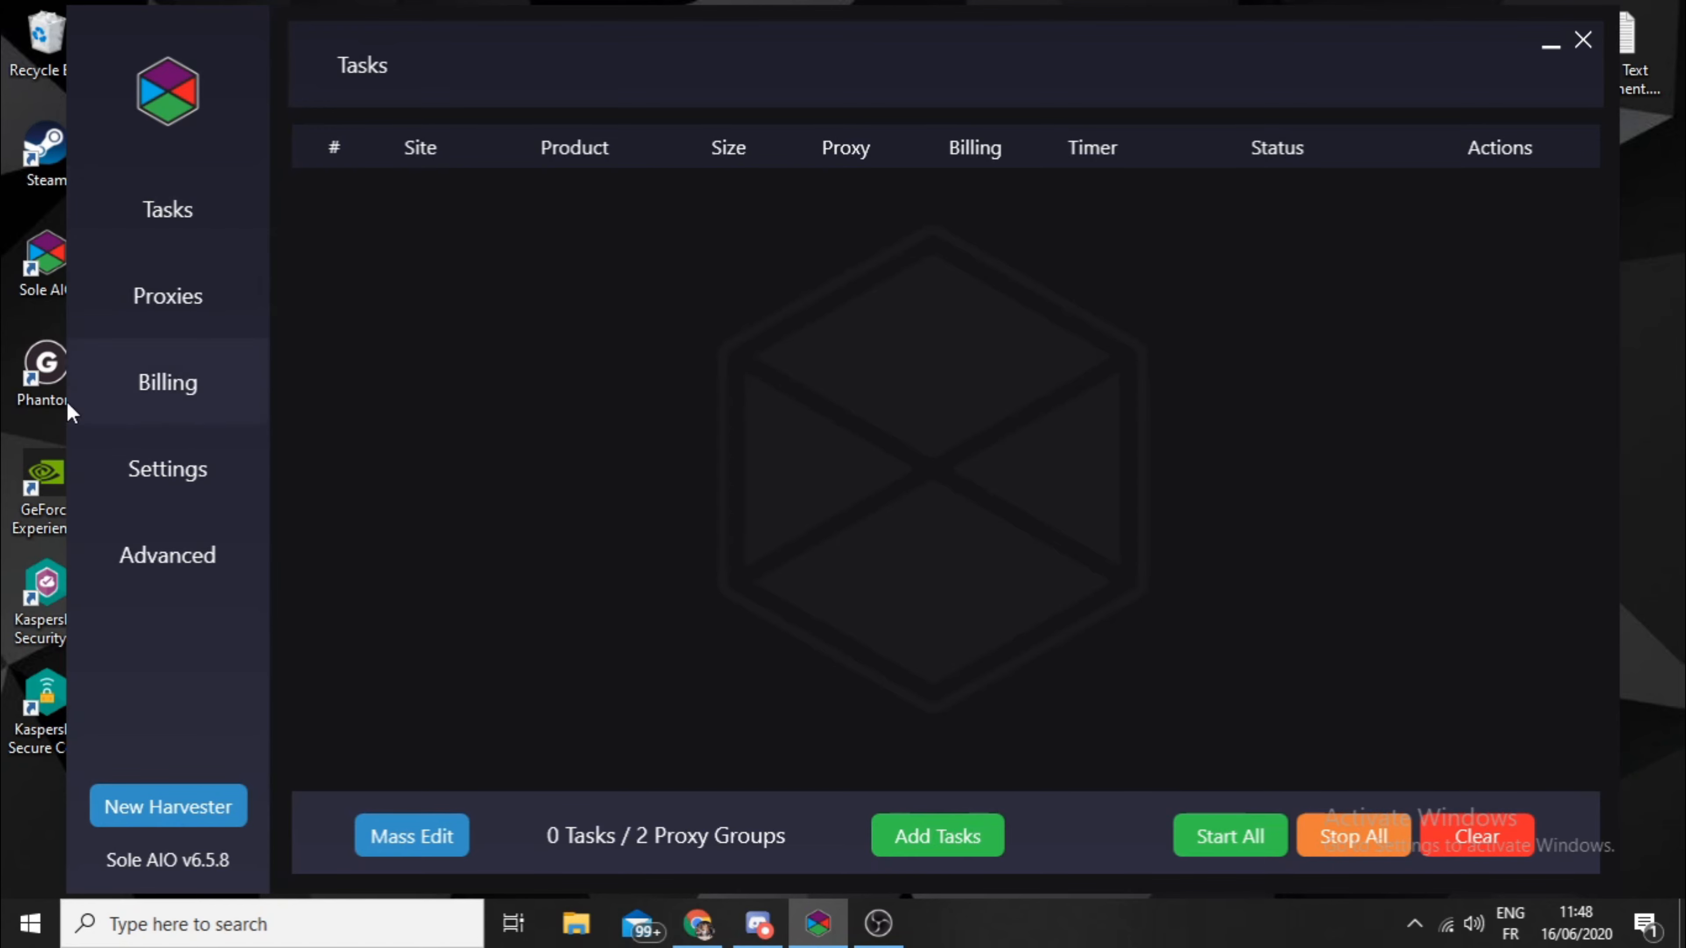
- Go to the Proxies page, add a second proxy group and delete it again
click(167, 295)
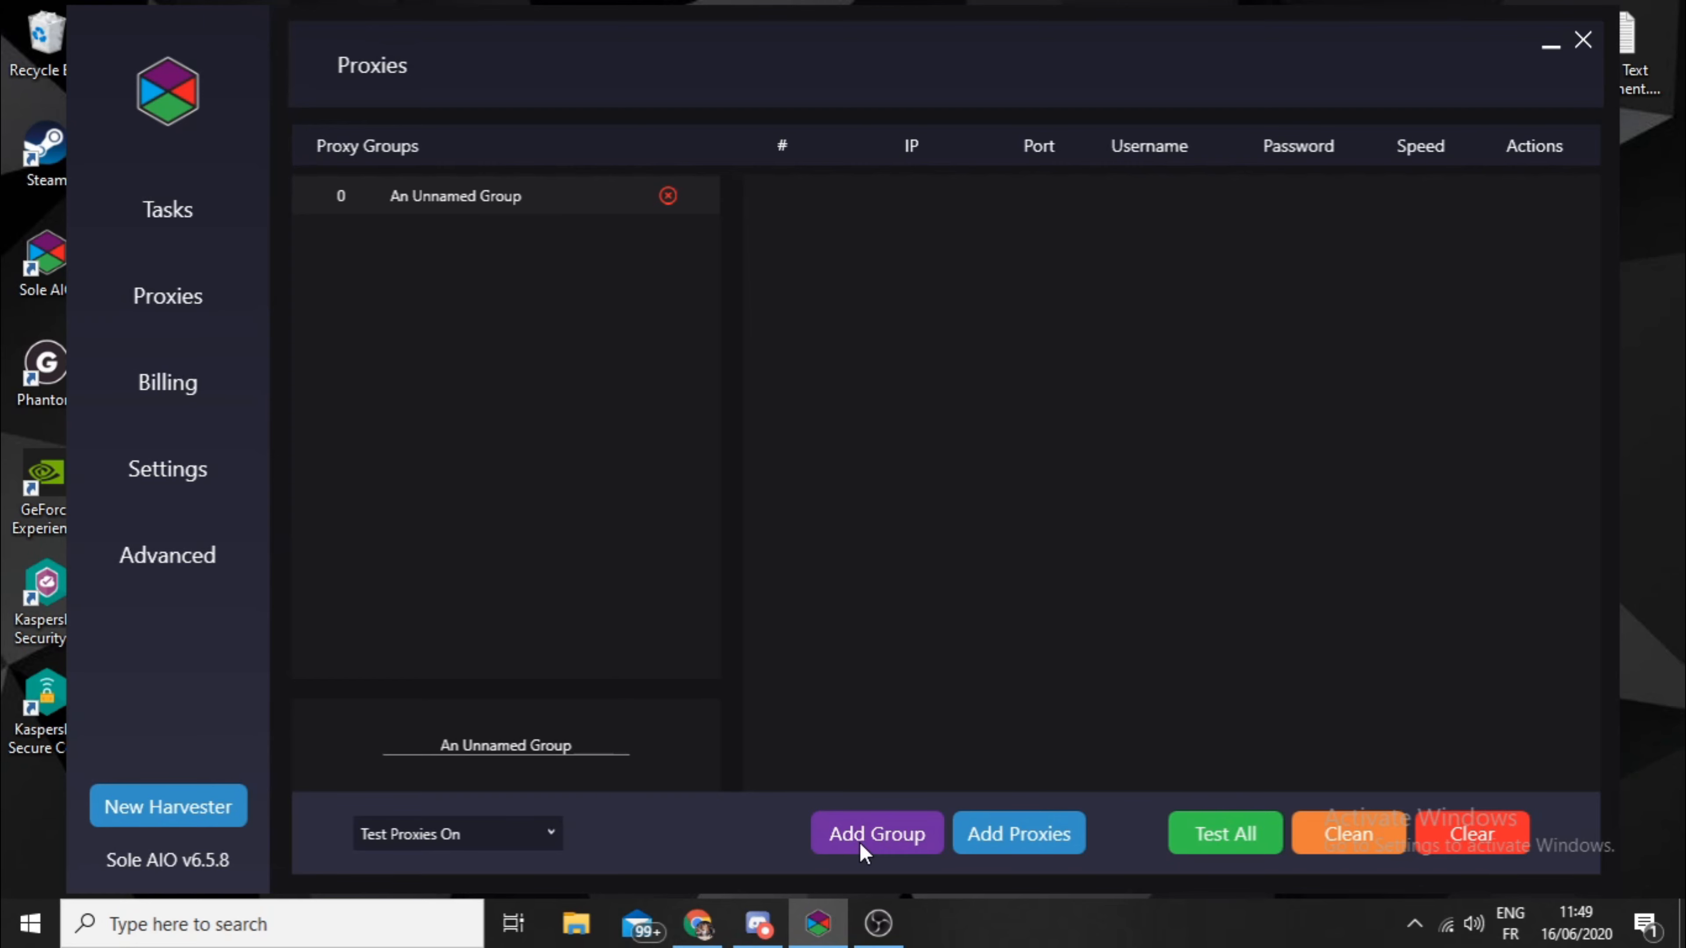
click(902, 821)
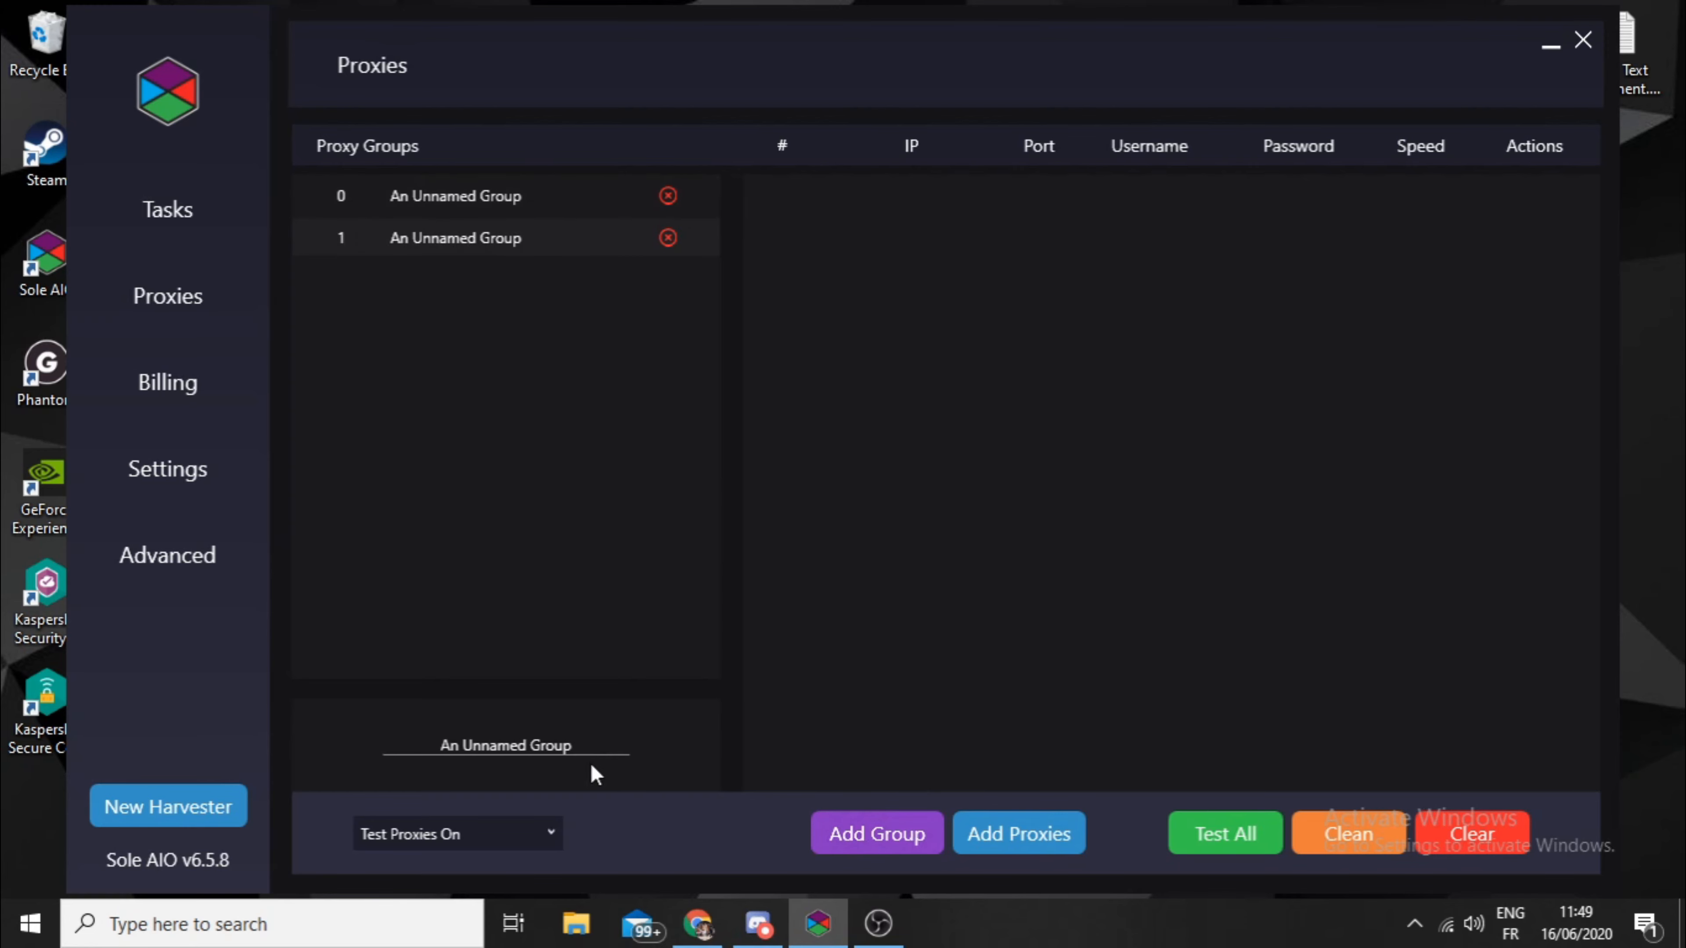
click(668, 237)
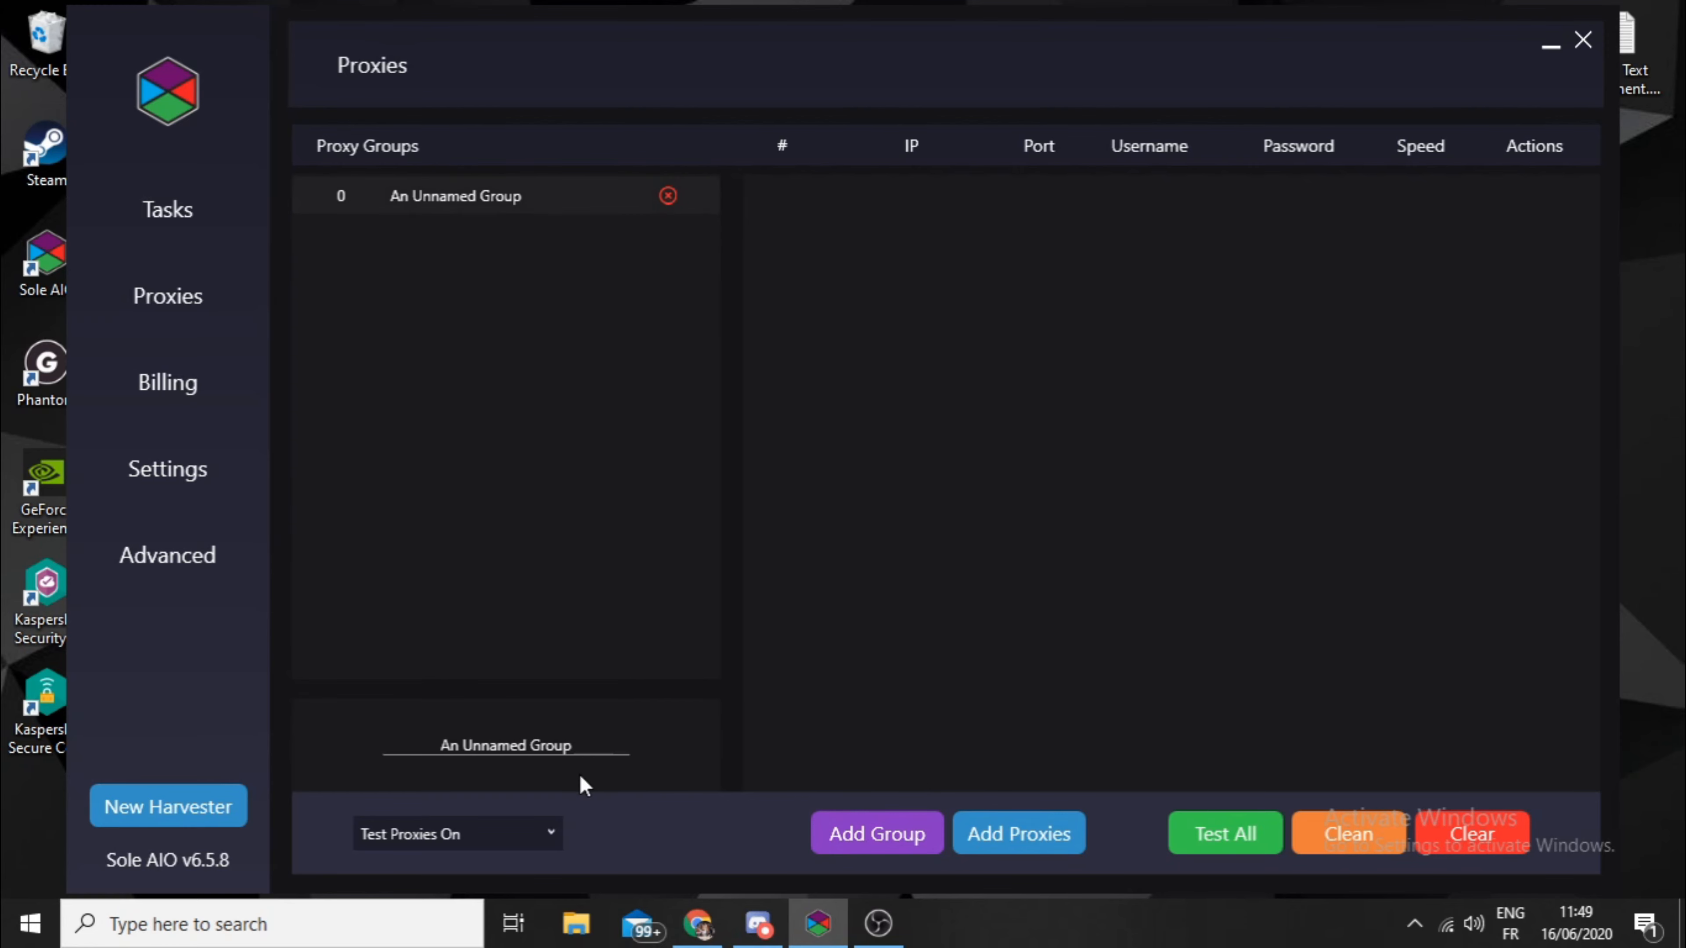
- Rename the remaining proxy group to "Footlocker Residential Slash"
key(ctrl+a)
key(BackSpace)
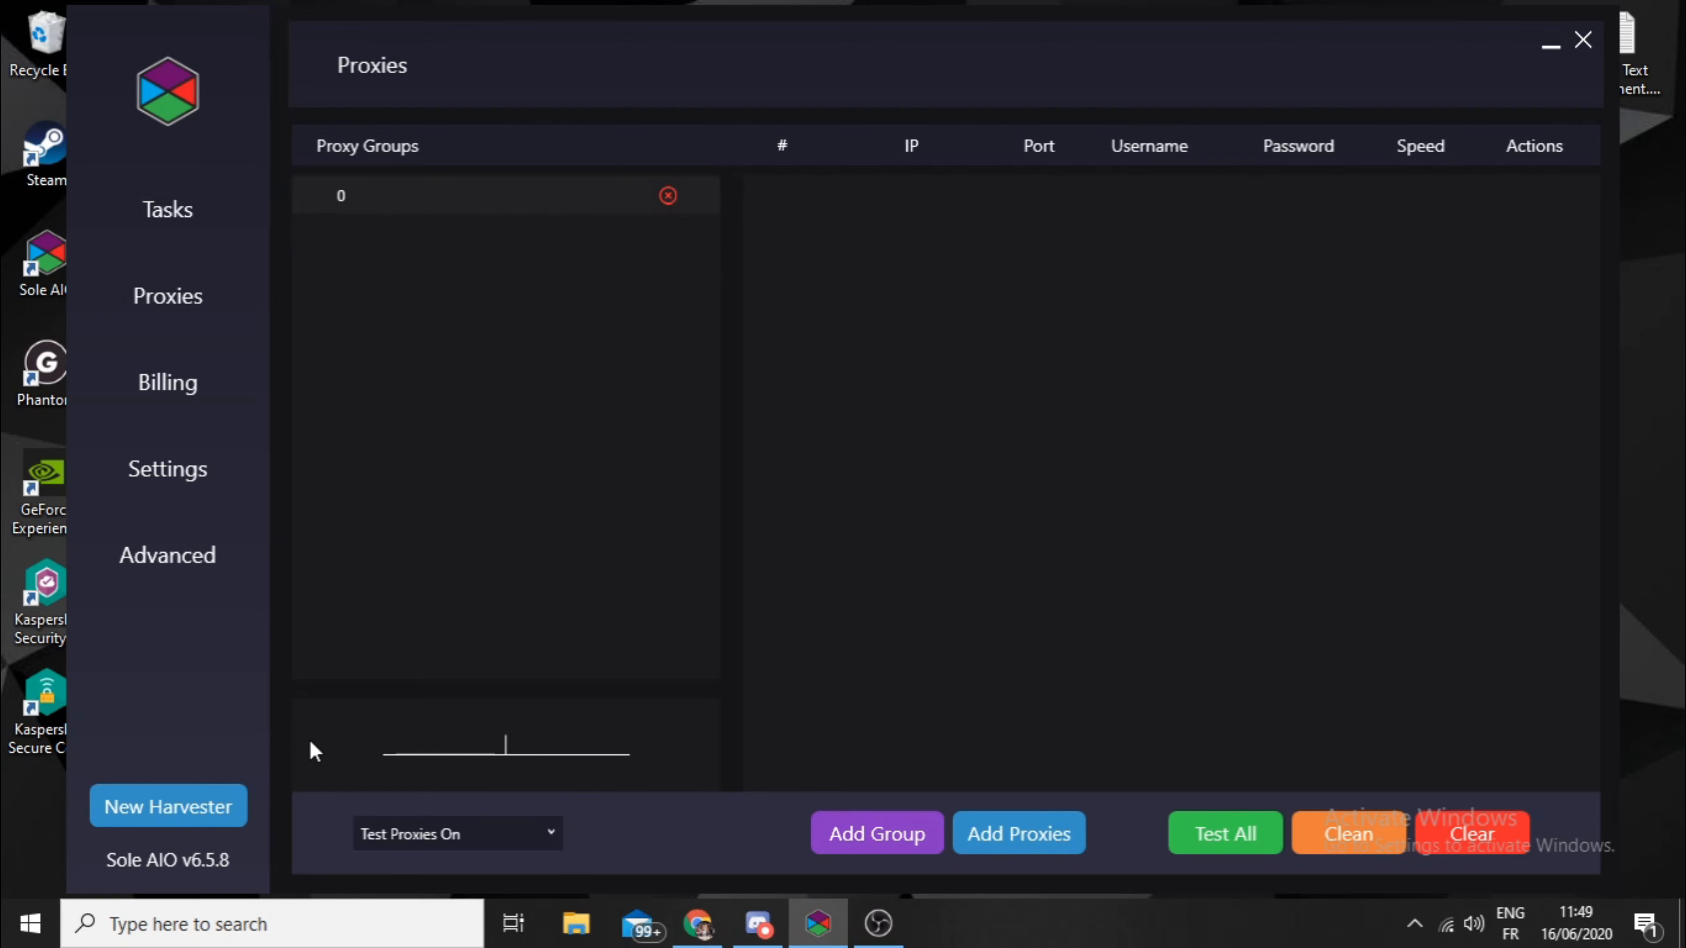
text(Footlocker)
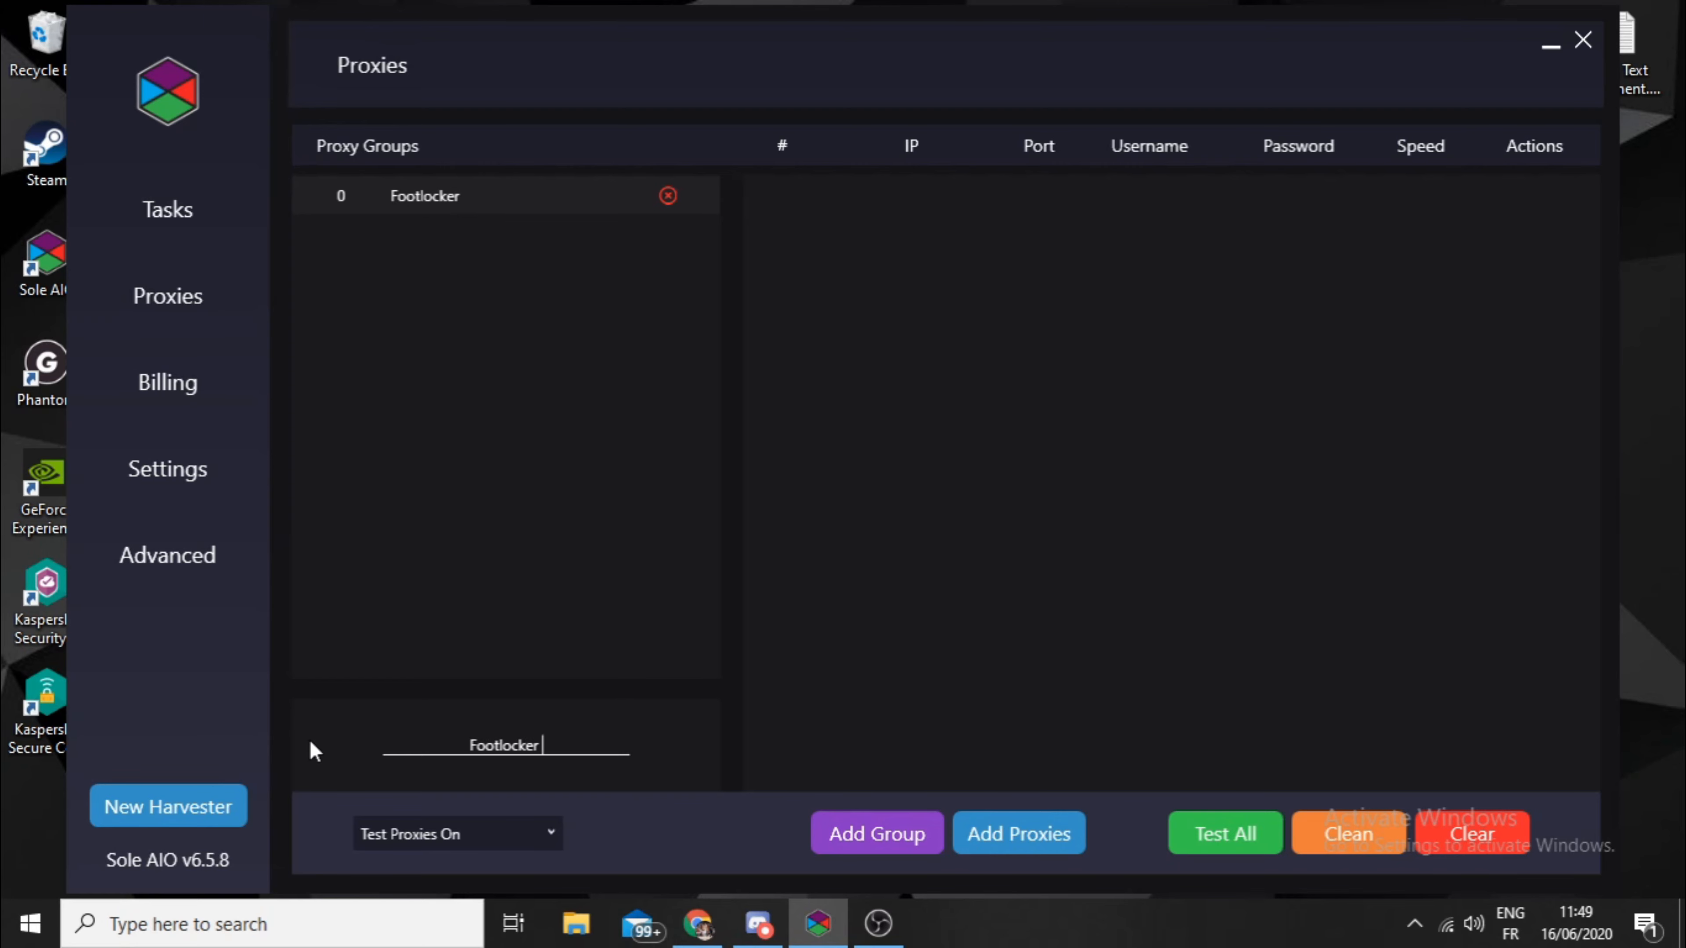
text( RE)
key(BackSpace)
text(esidential)
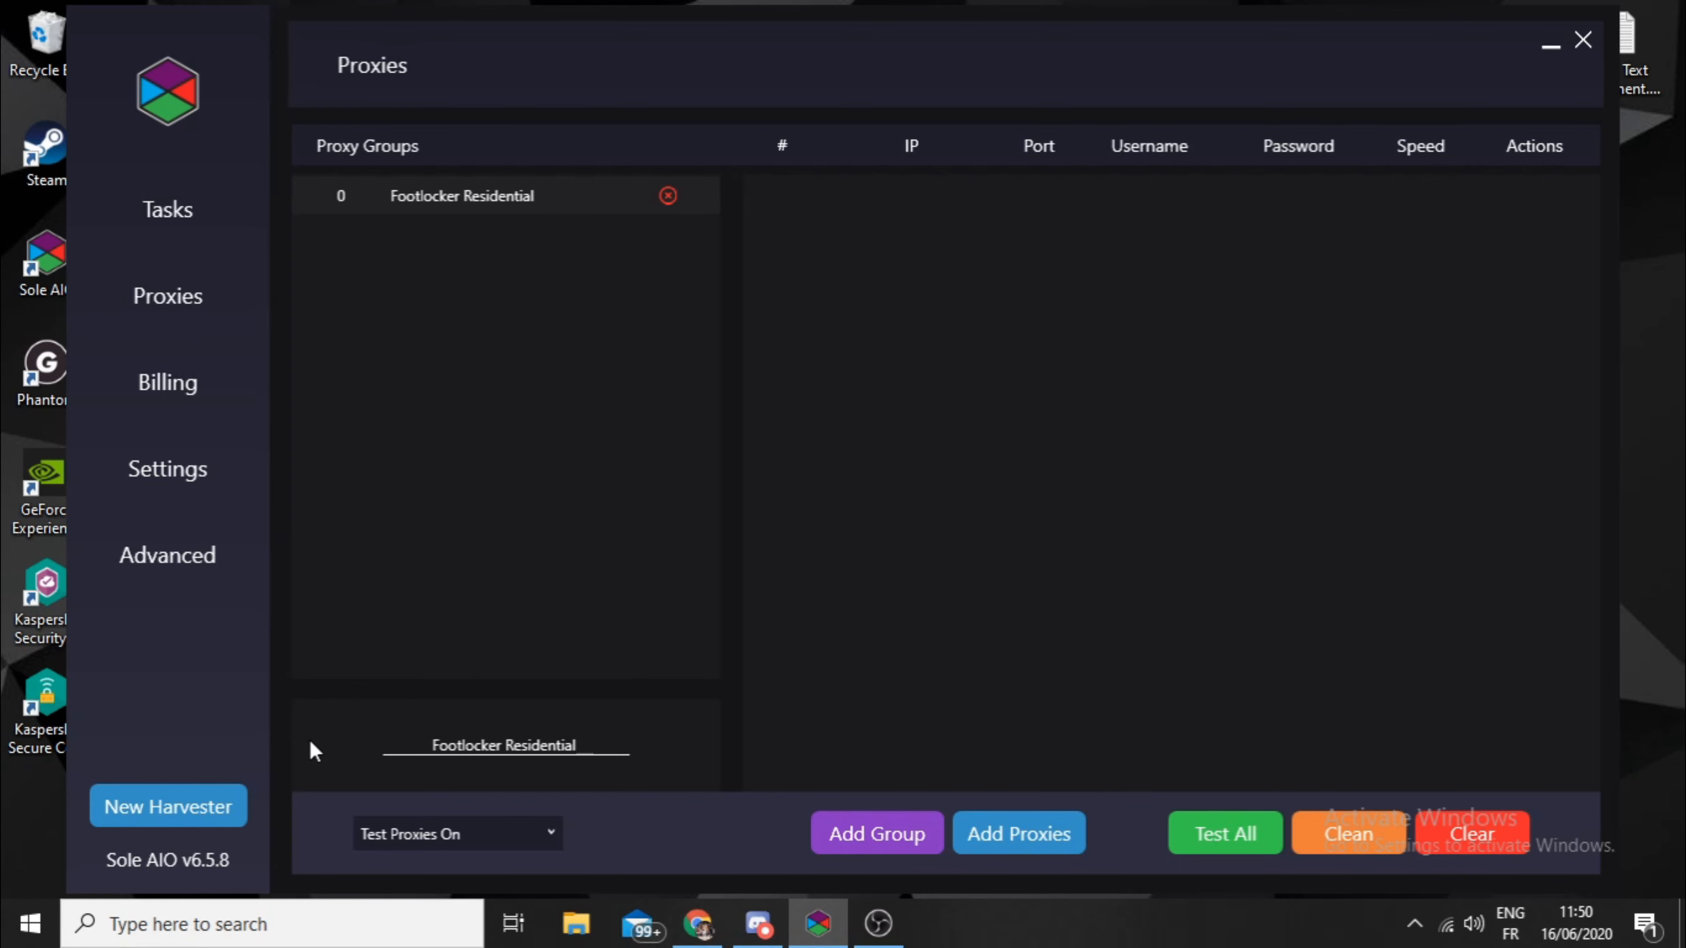
text( Slash)
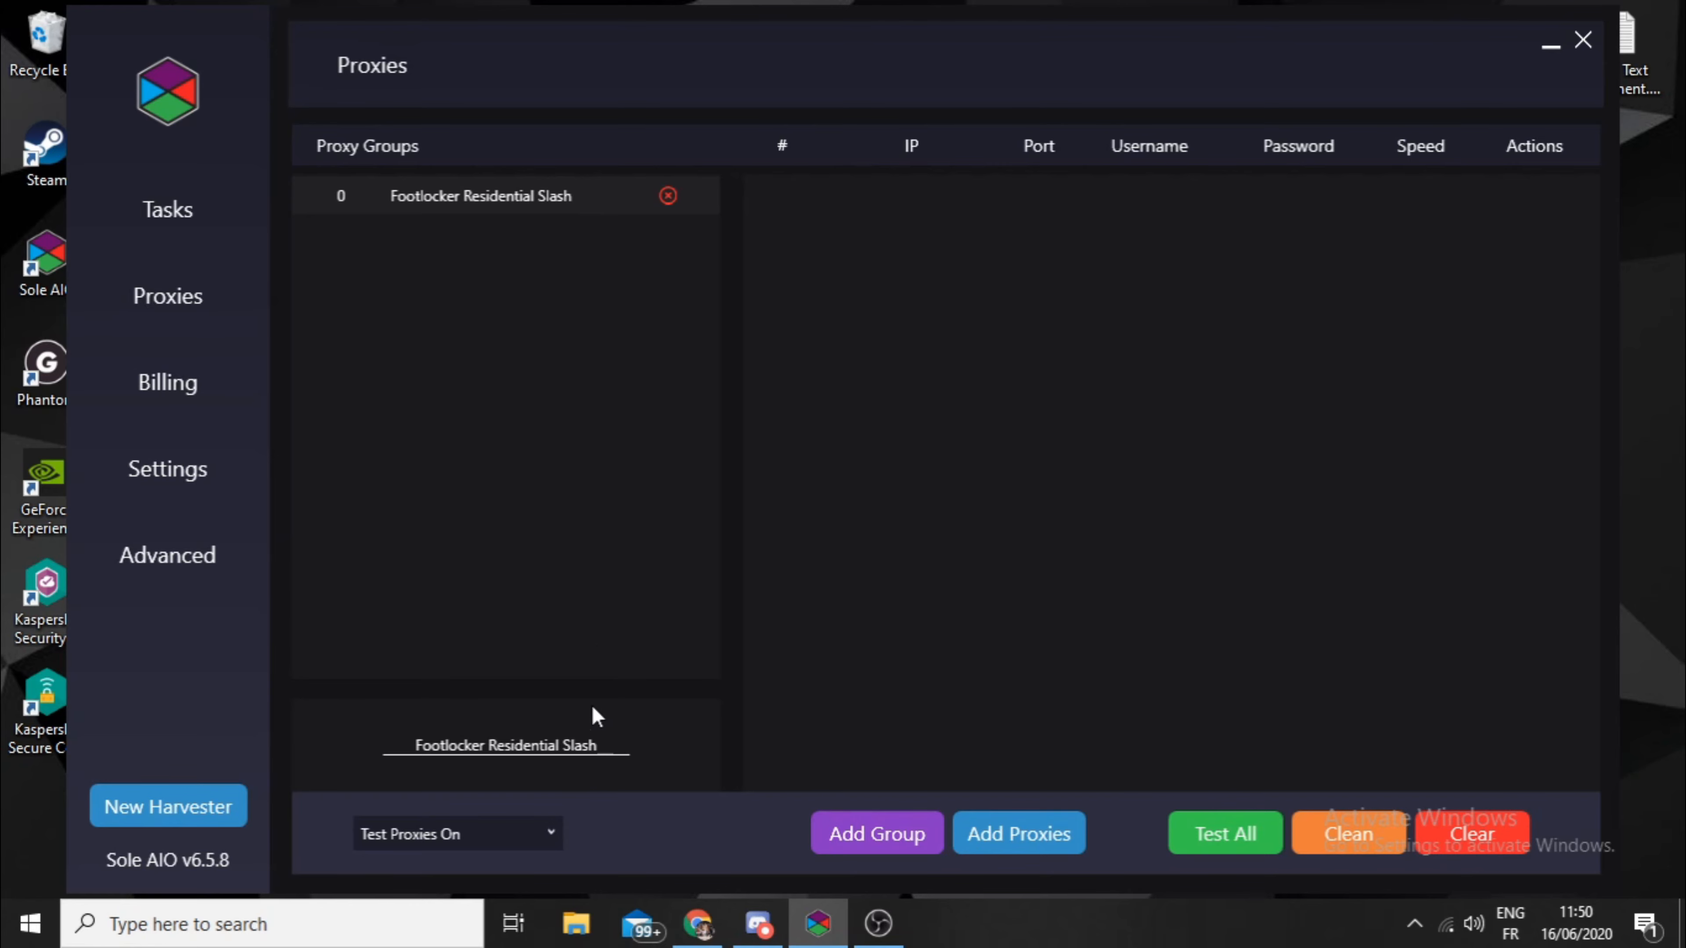
click(984, 845)
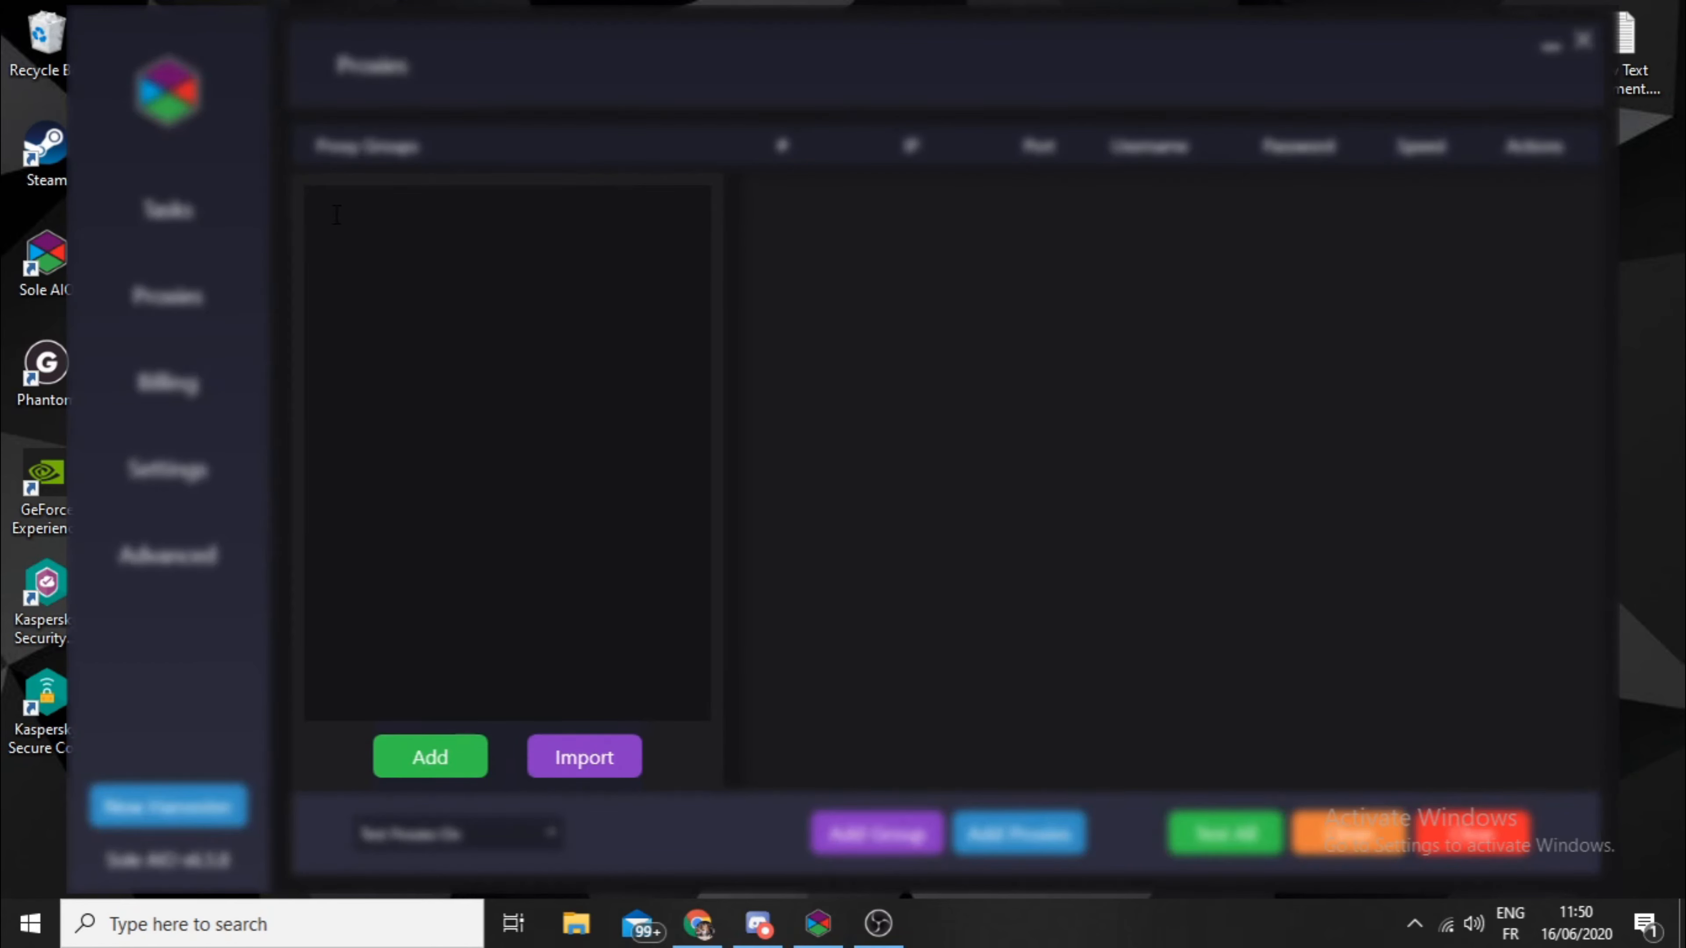
text(Gsjkbfkazbljsaclbac)
key(Return)
text(sdkaofouofioz:aksjdoi)
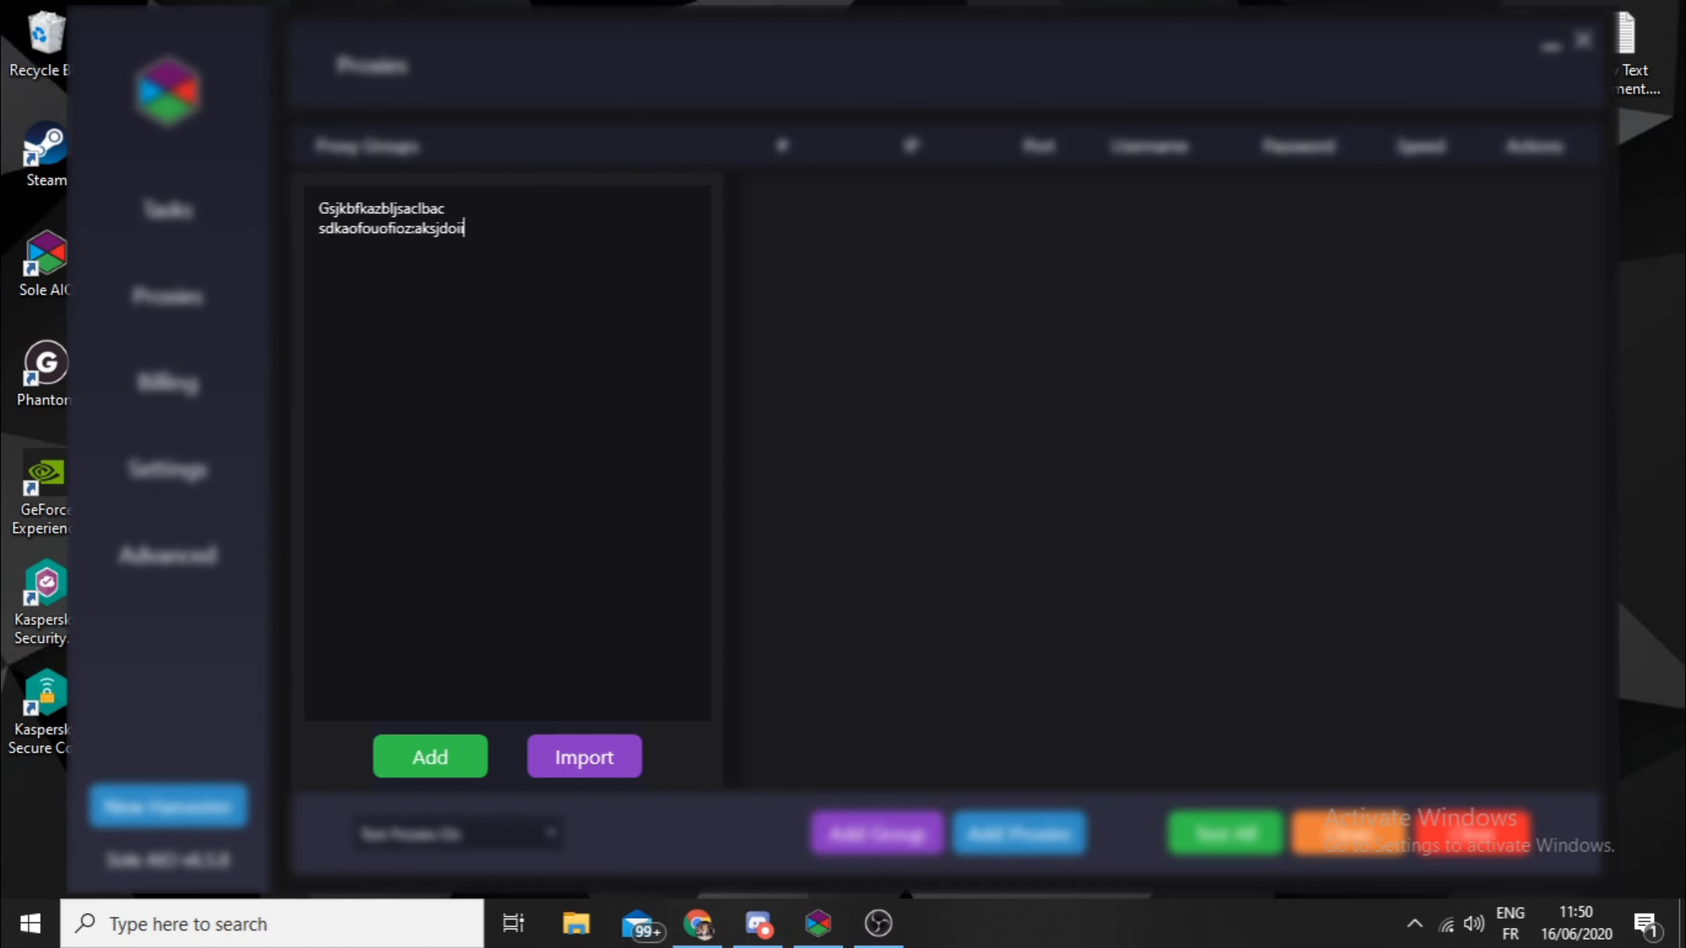
key(BackSpace)
key(BackSpace)
key(BackSpace)
key(BackSpace)
key(BackSpace)
key(BackSpace)
key(BackSpace)
key(BackSpace)
key(BackSpace)
key(BackSpace)
key(BackSpace)
key(BackSpace)
key(BackSpace)
key(BackSpace)
key(BackSpace)
key(BackSpace)
key(BackSpace)
key(BackSpace)
key(BackSpace)
key(BackSpace)
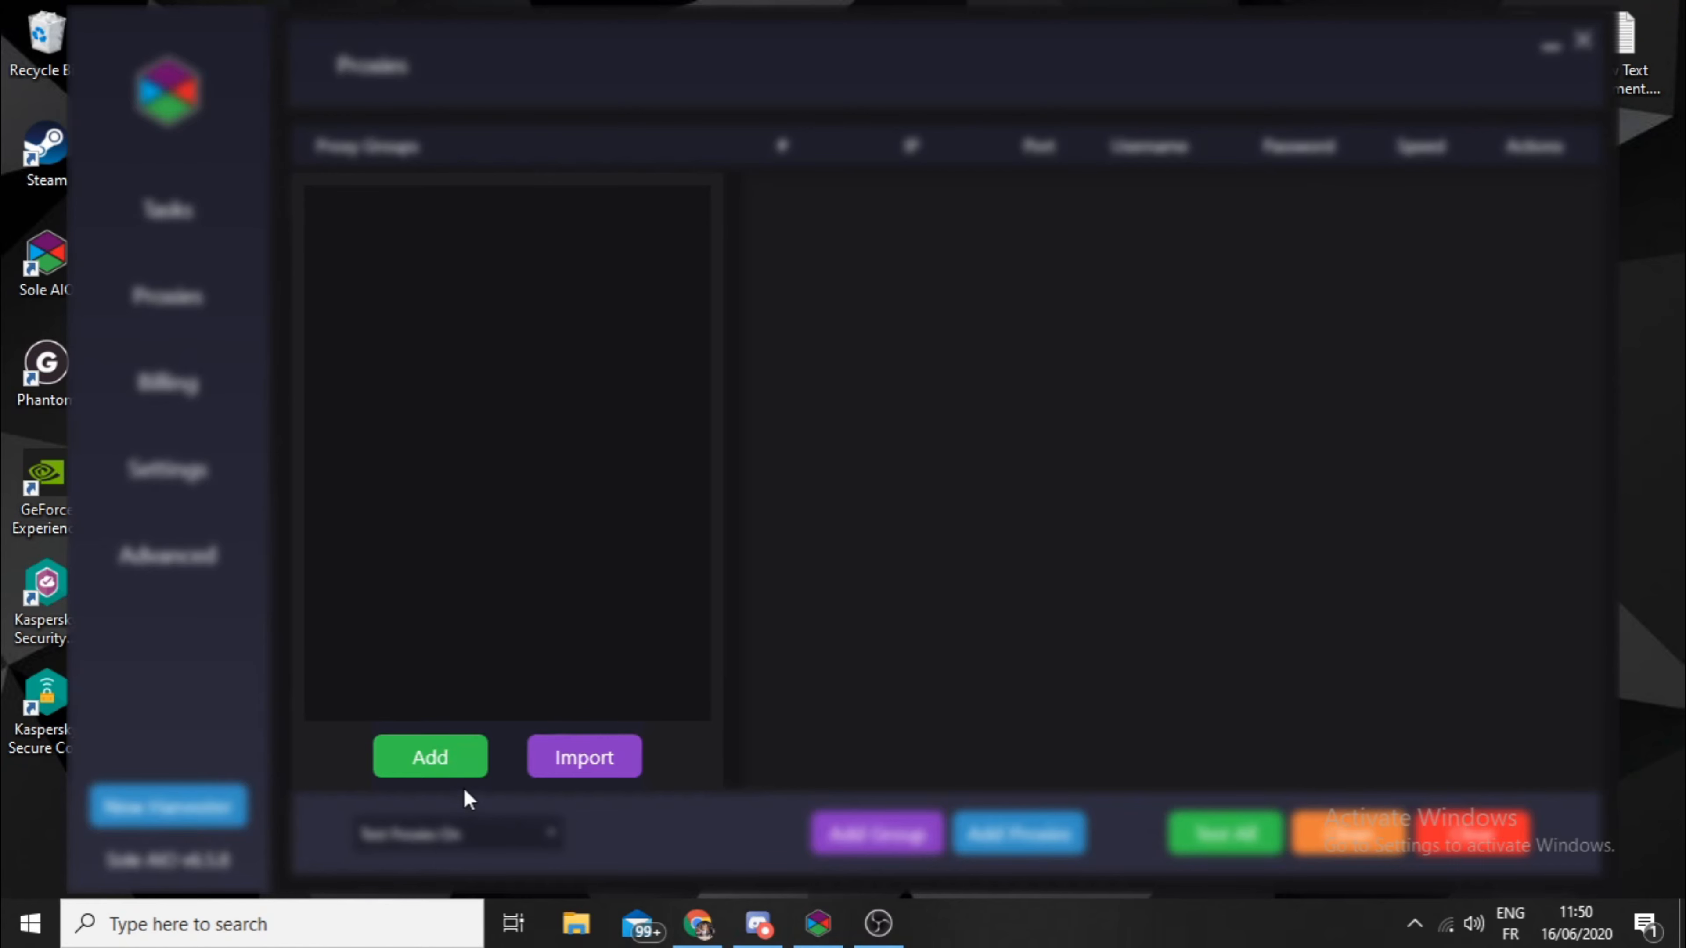
click(458, 759)
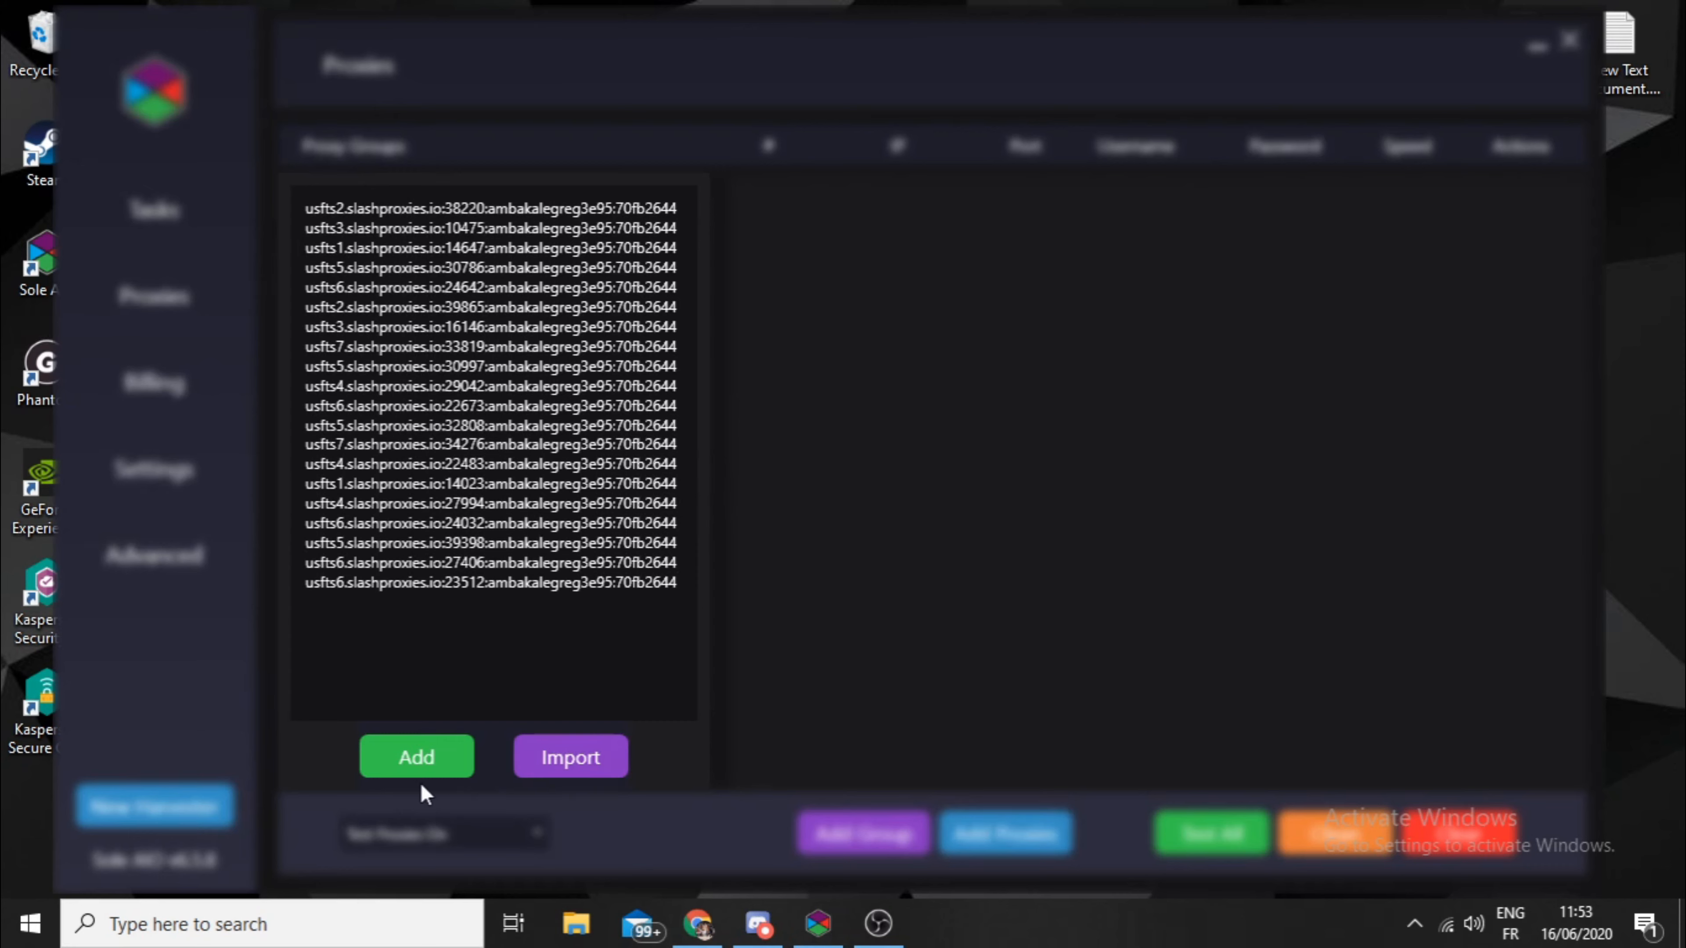
- Add the prepared slashproxies.io list, including each proxy's username and password, to the Footlocker group and review the entries
click(422, 750)
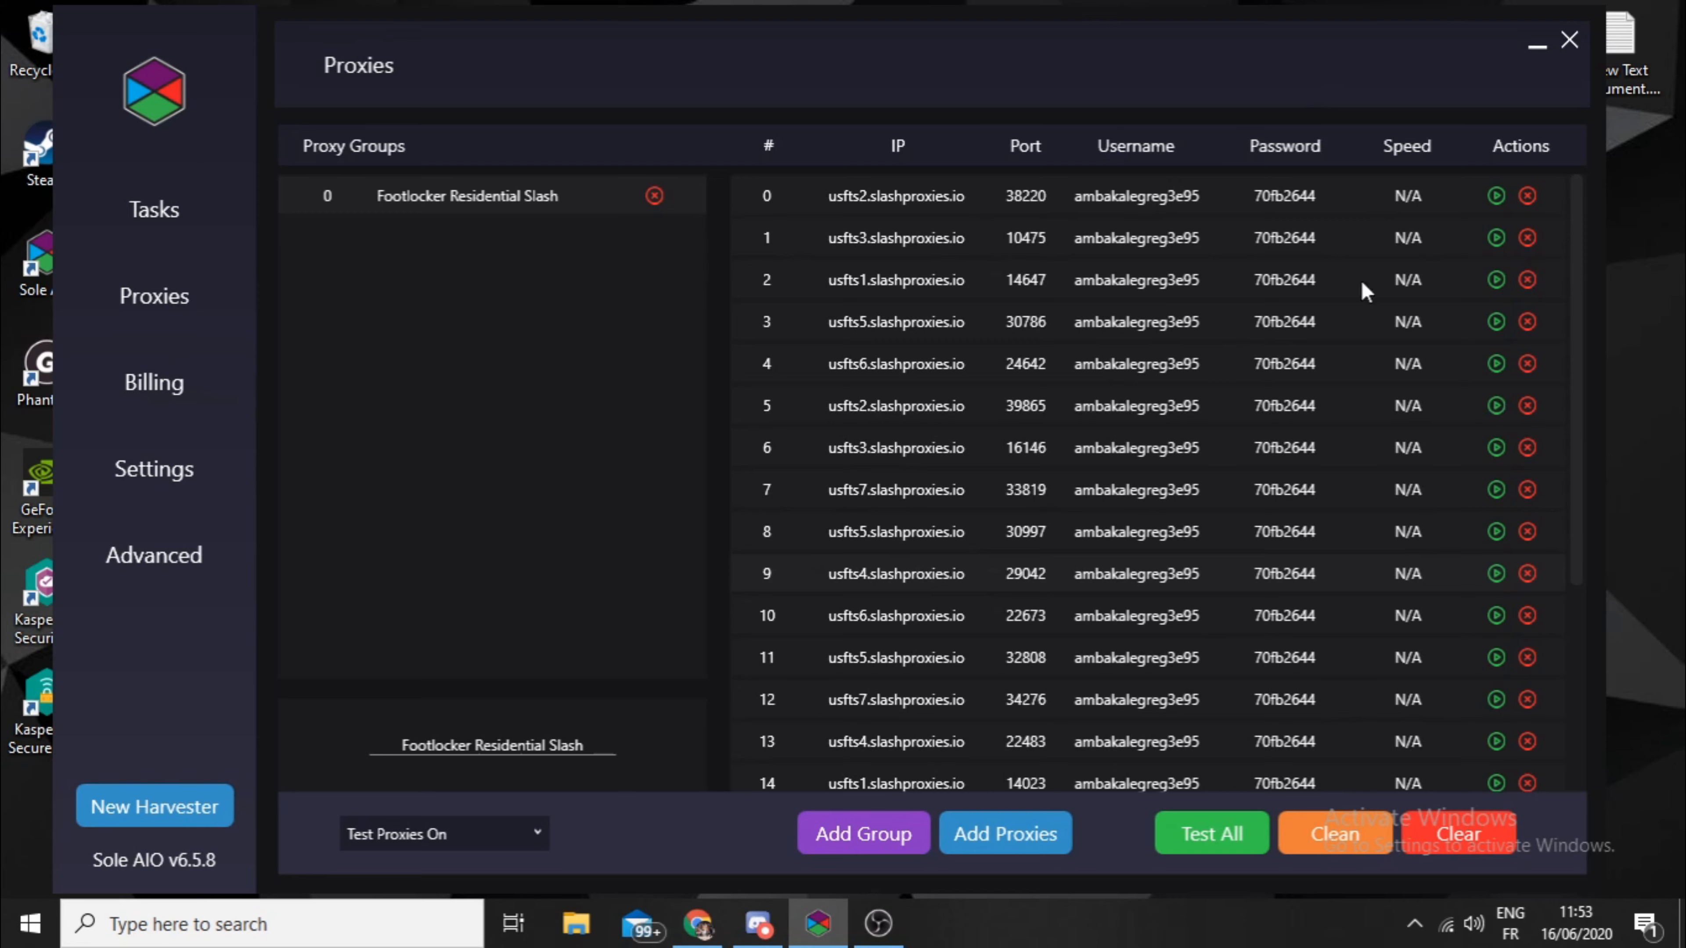
scroll(1175, 232, down, 3)
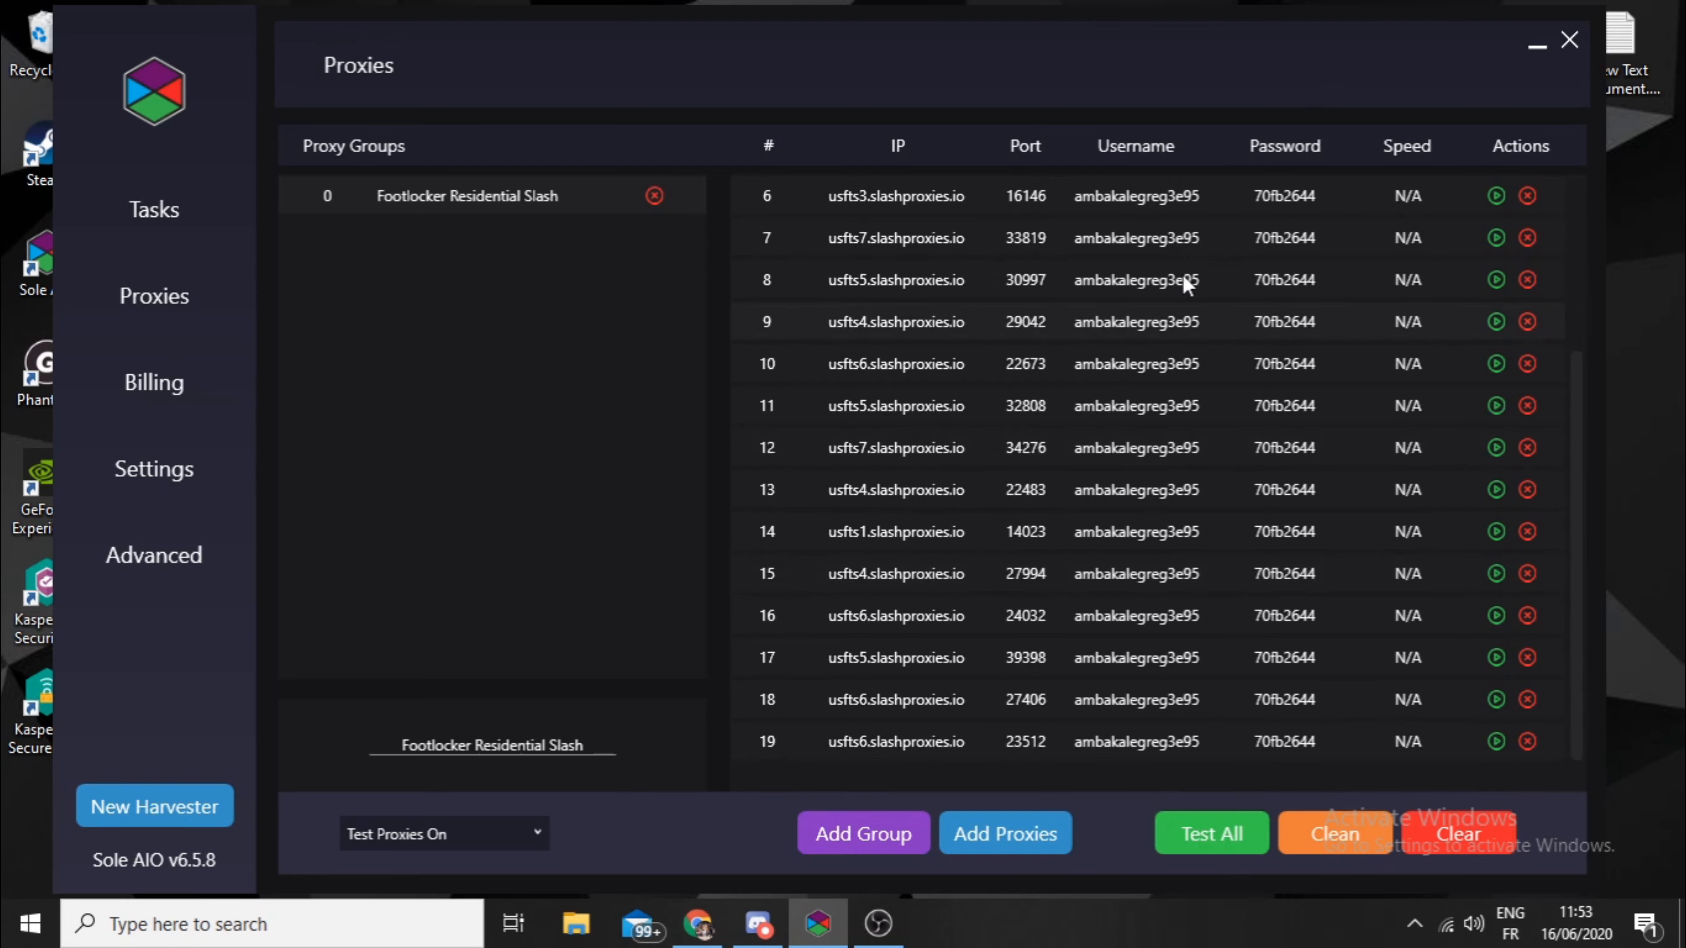
scroll(1185, 398, up, 3)
scroll(924, 515, down, 3)
scroll(1008, 529, up, 3)
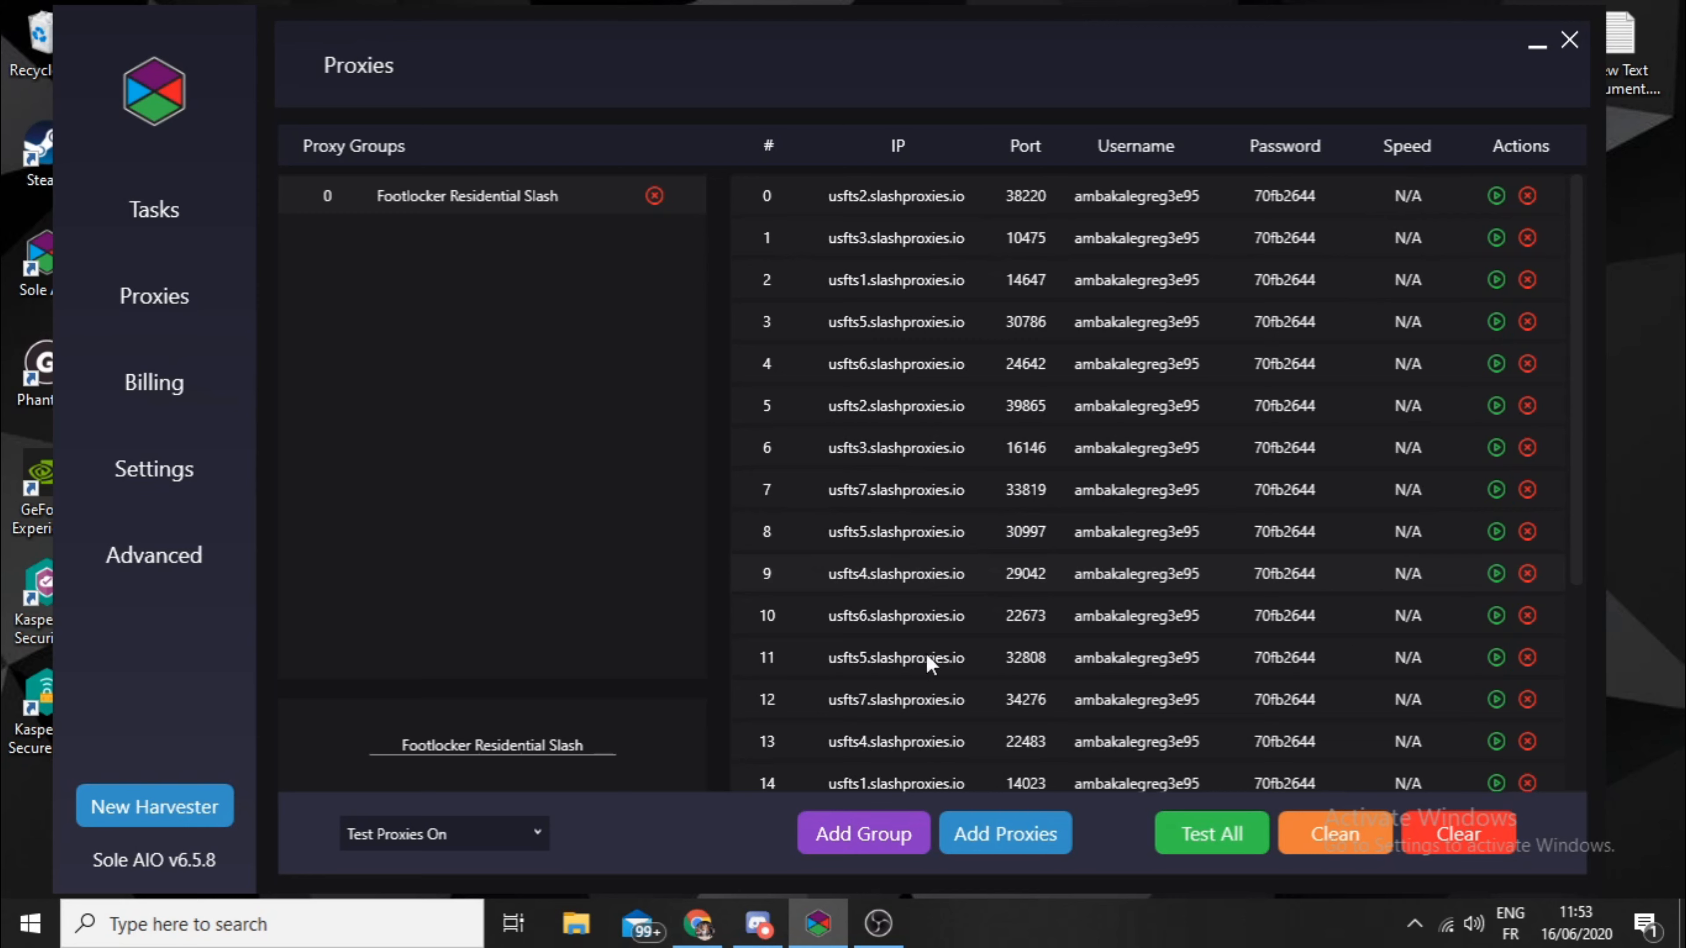
- Choose Shopify CA as the proxy test site and test the first three proxies individually
click(433, 836)
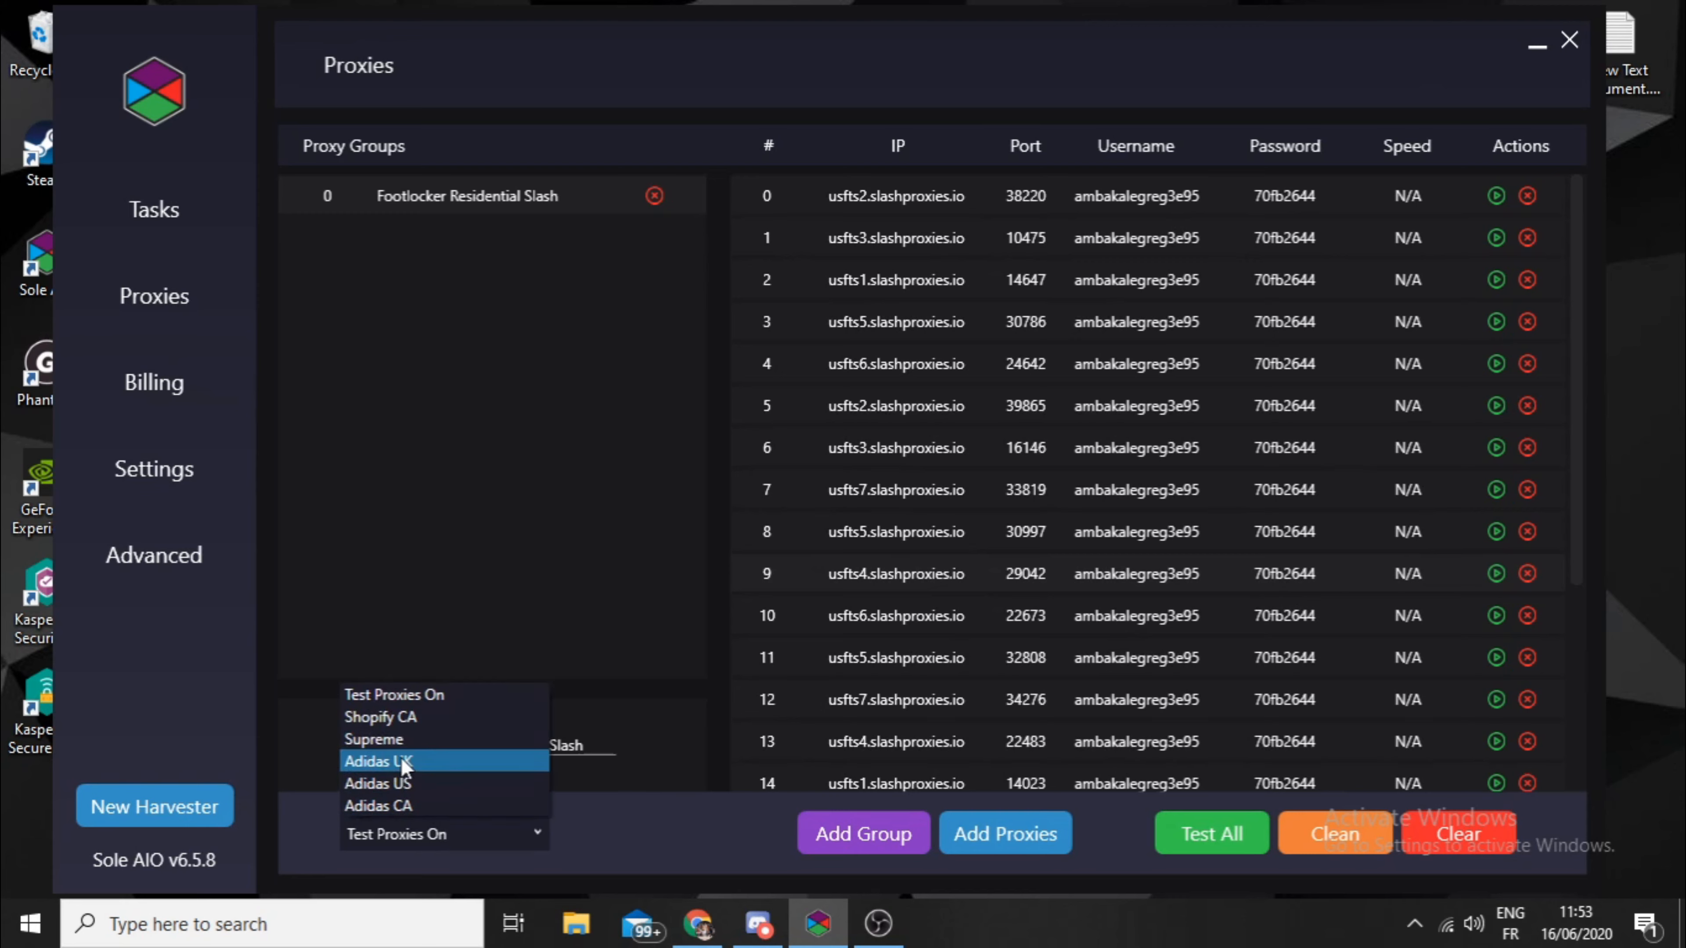
click(400, 718)
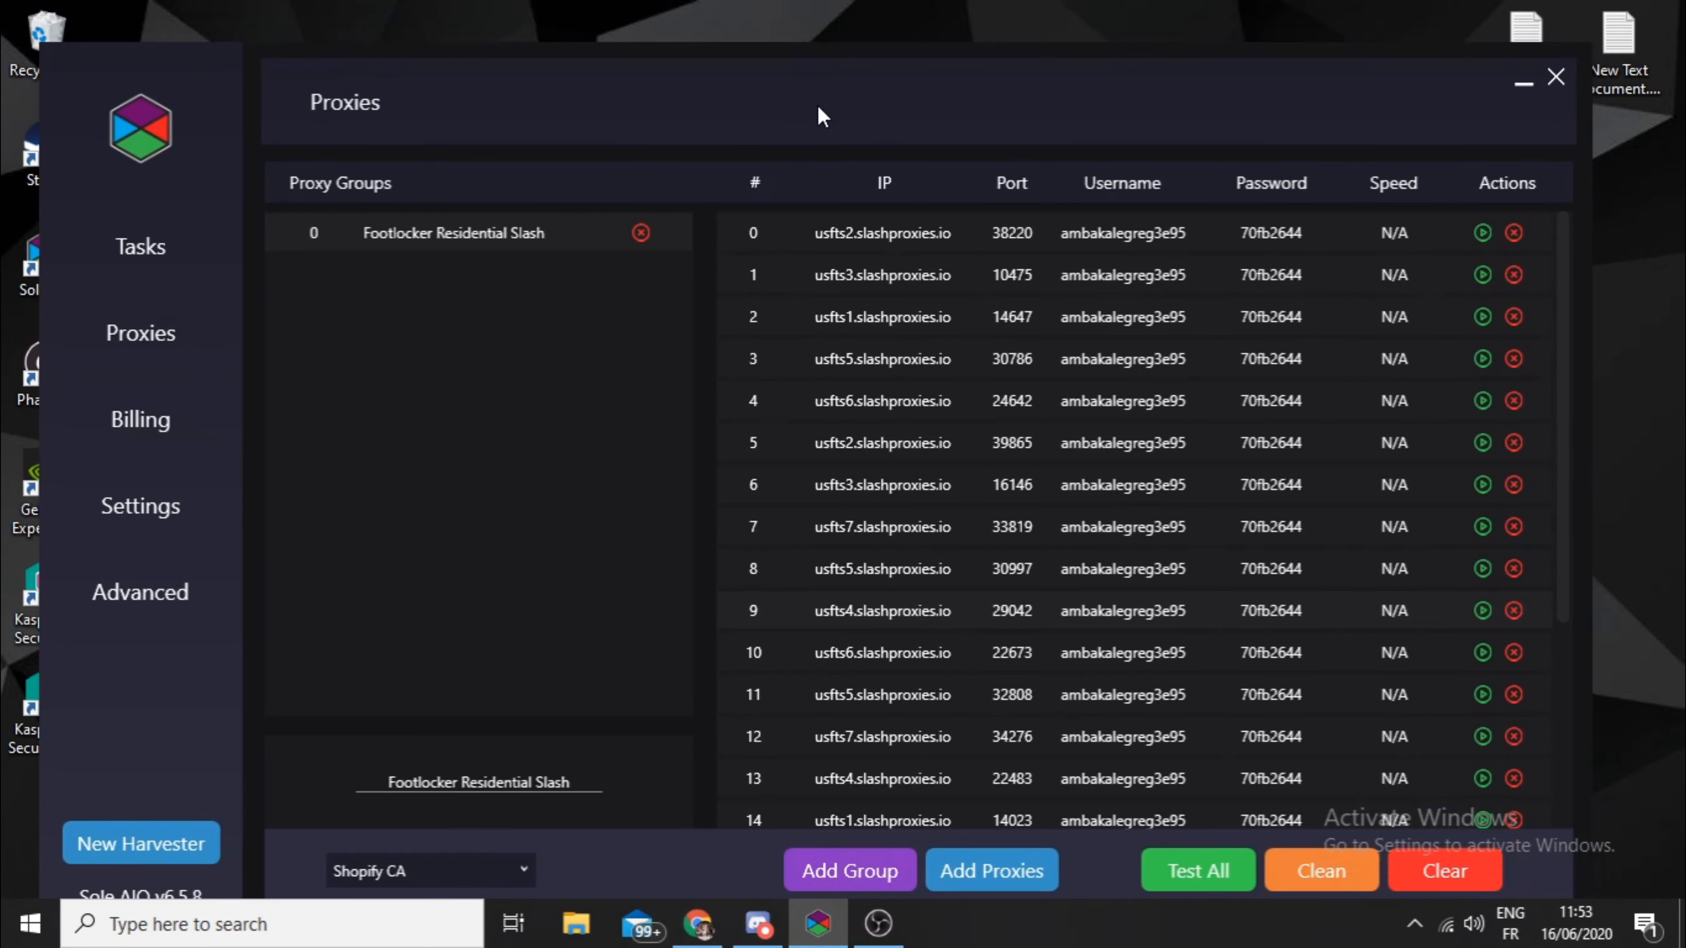
mouse_move(831, 70)
mouse_down()
mouse_move(844, 52)
mouse_move(835, 65)
mouse_up()
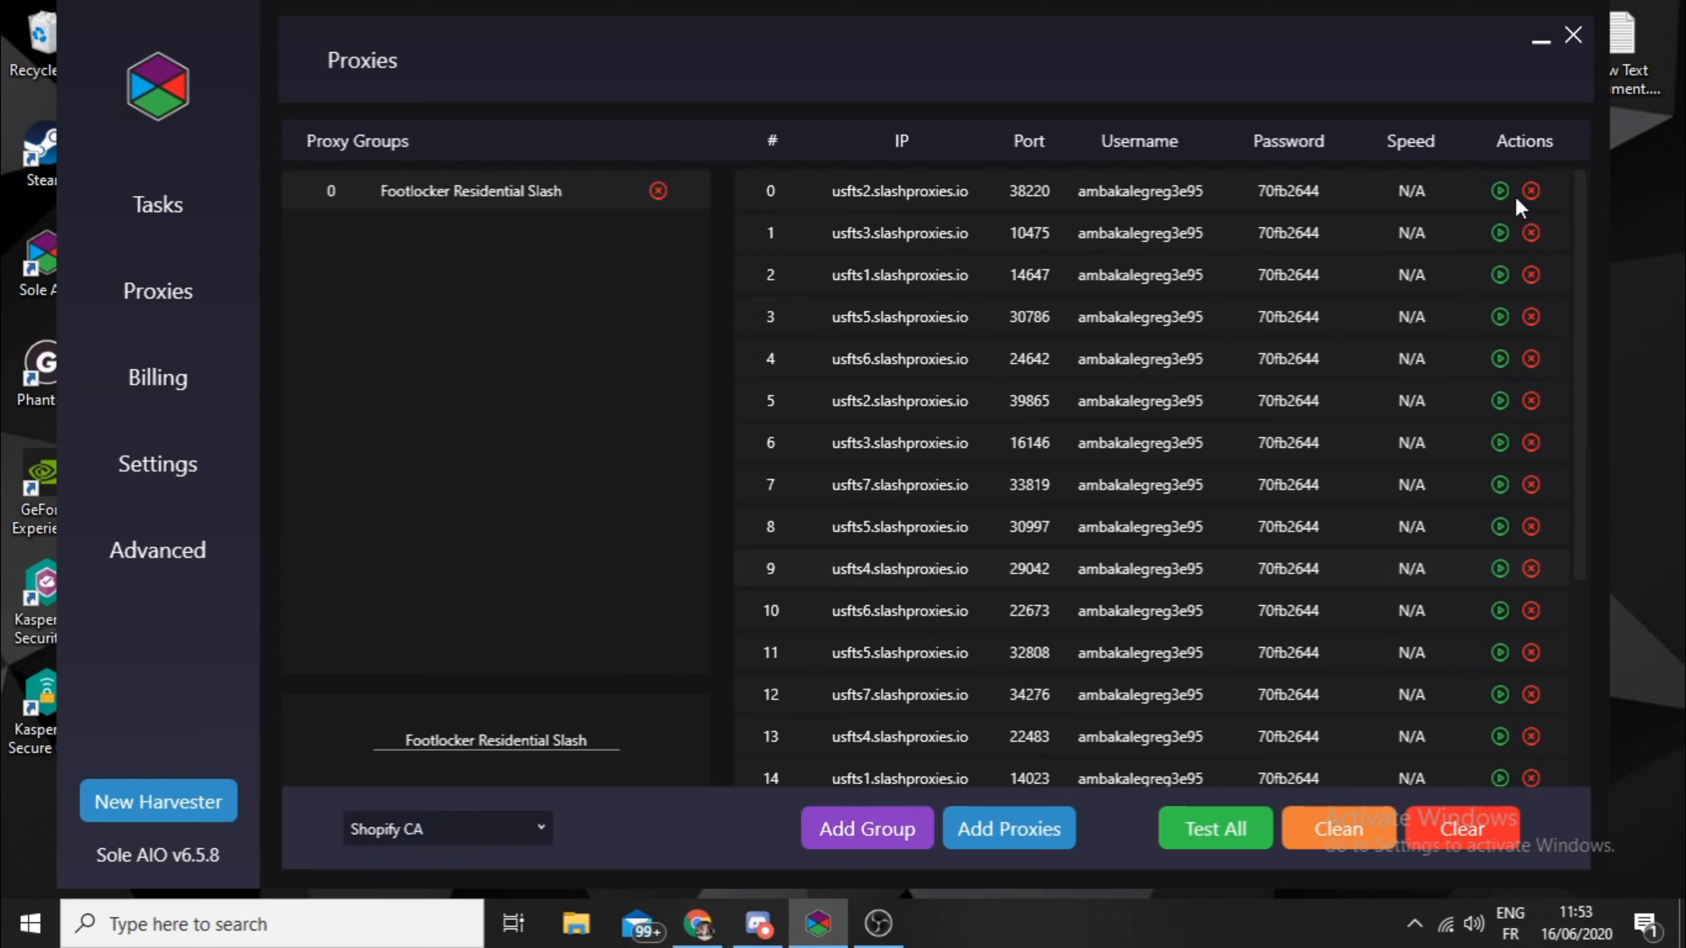
click(1502, 195)
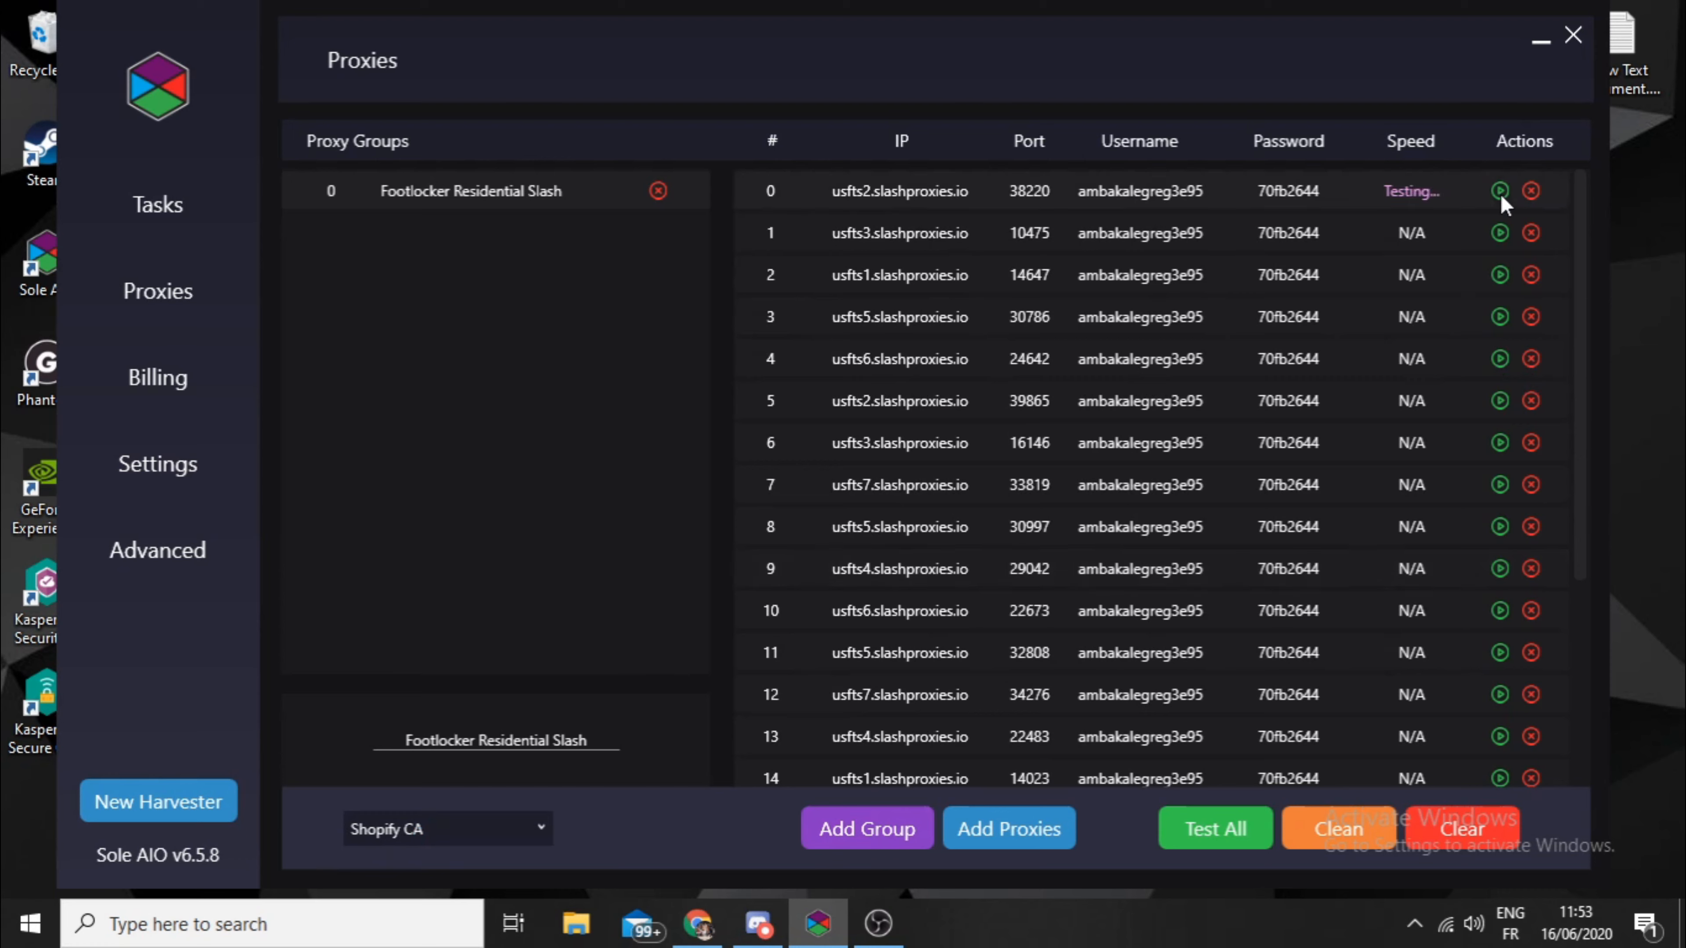
click(1500, 236)
click(1499, 278)
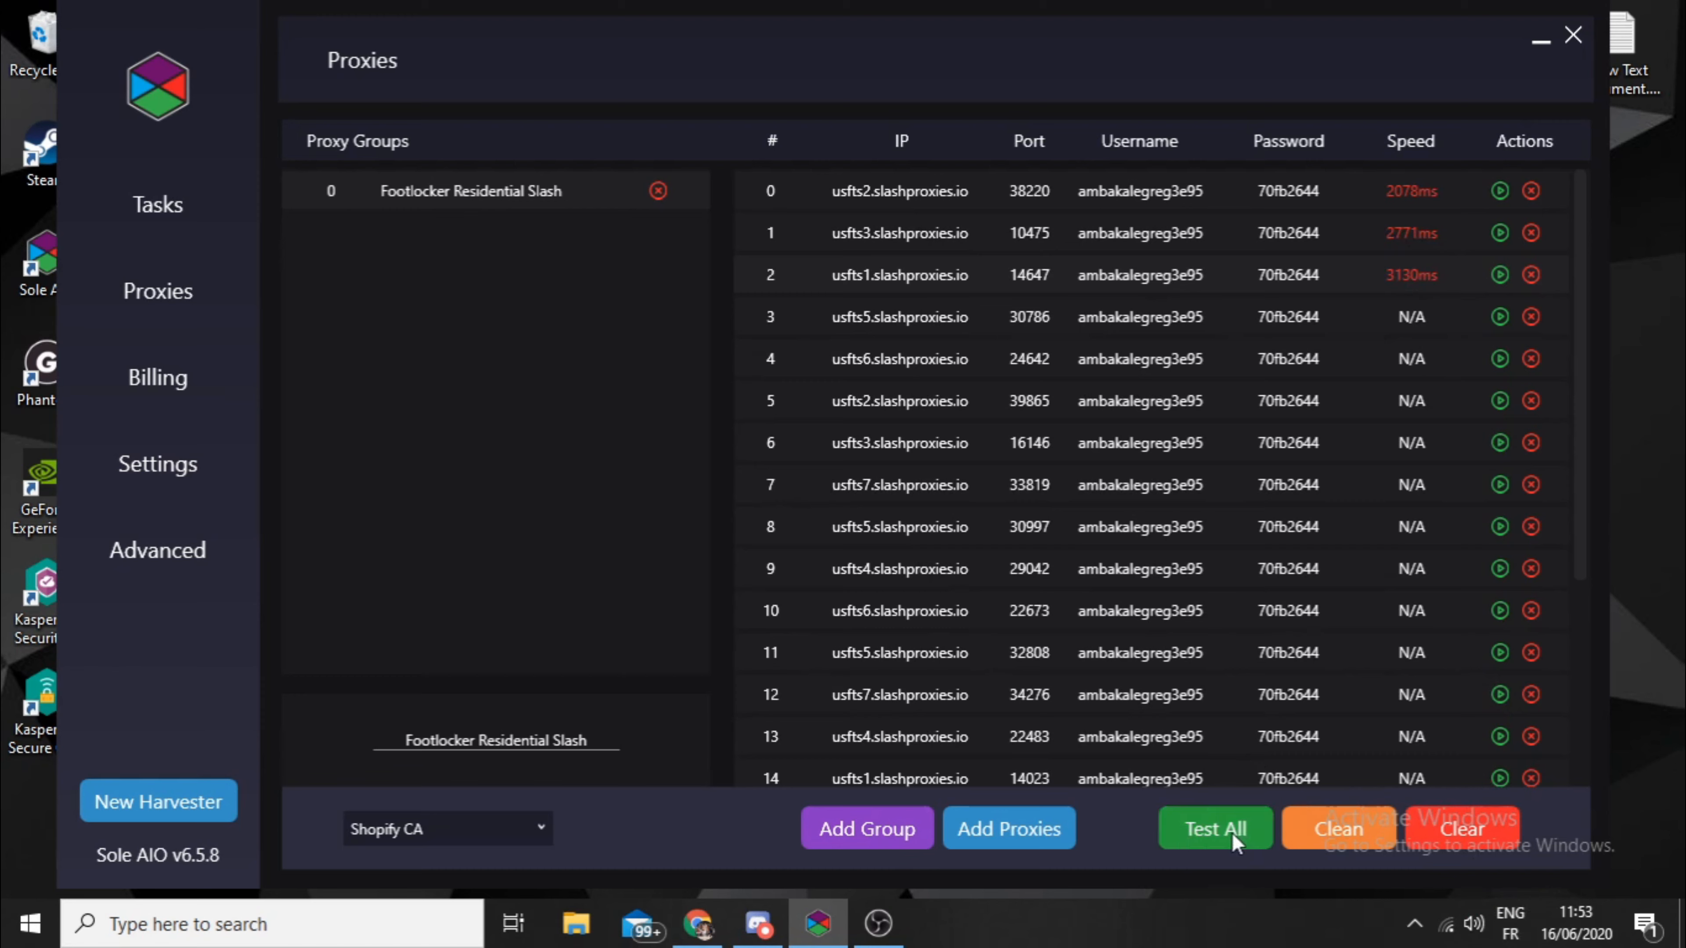
- Test all proxies in the group at once and check their speed results through the whole list
click(1243, 843)
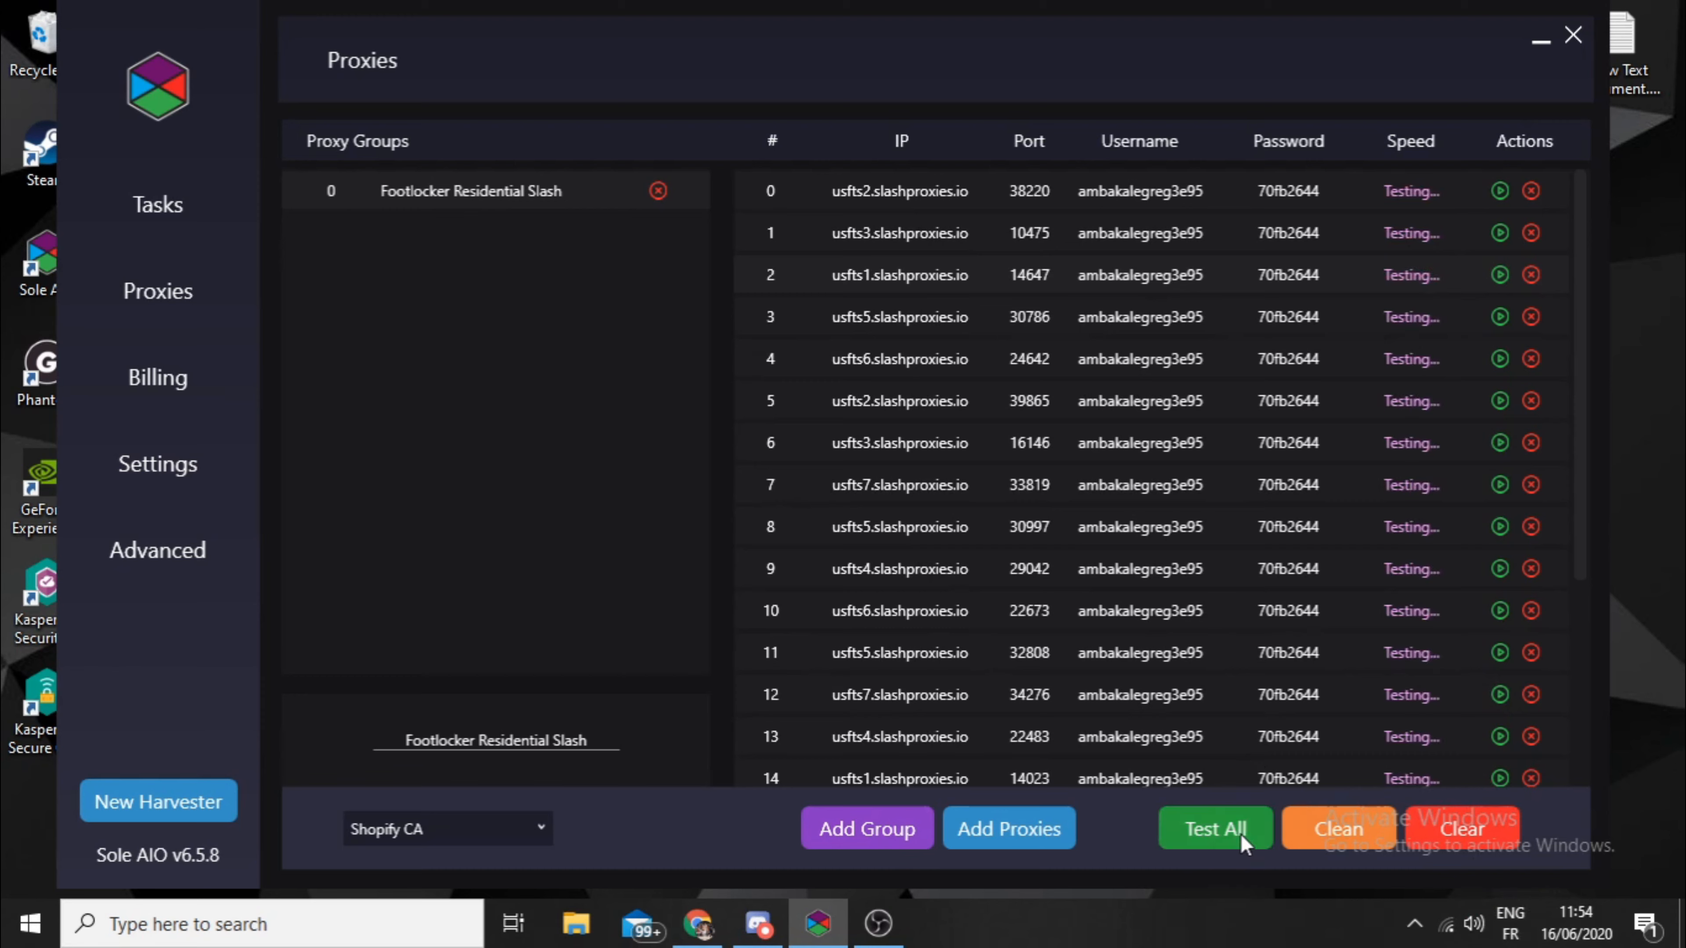
scroll(1424, 239, down, 3)
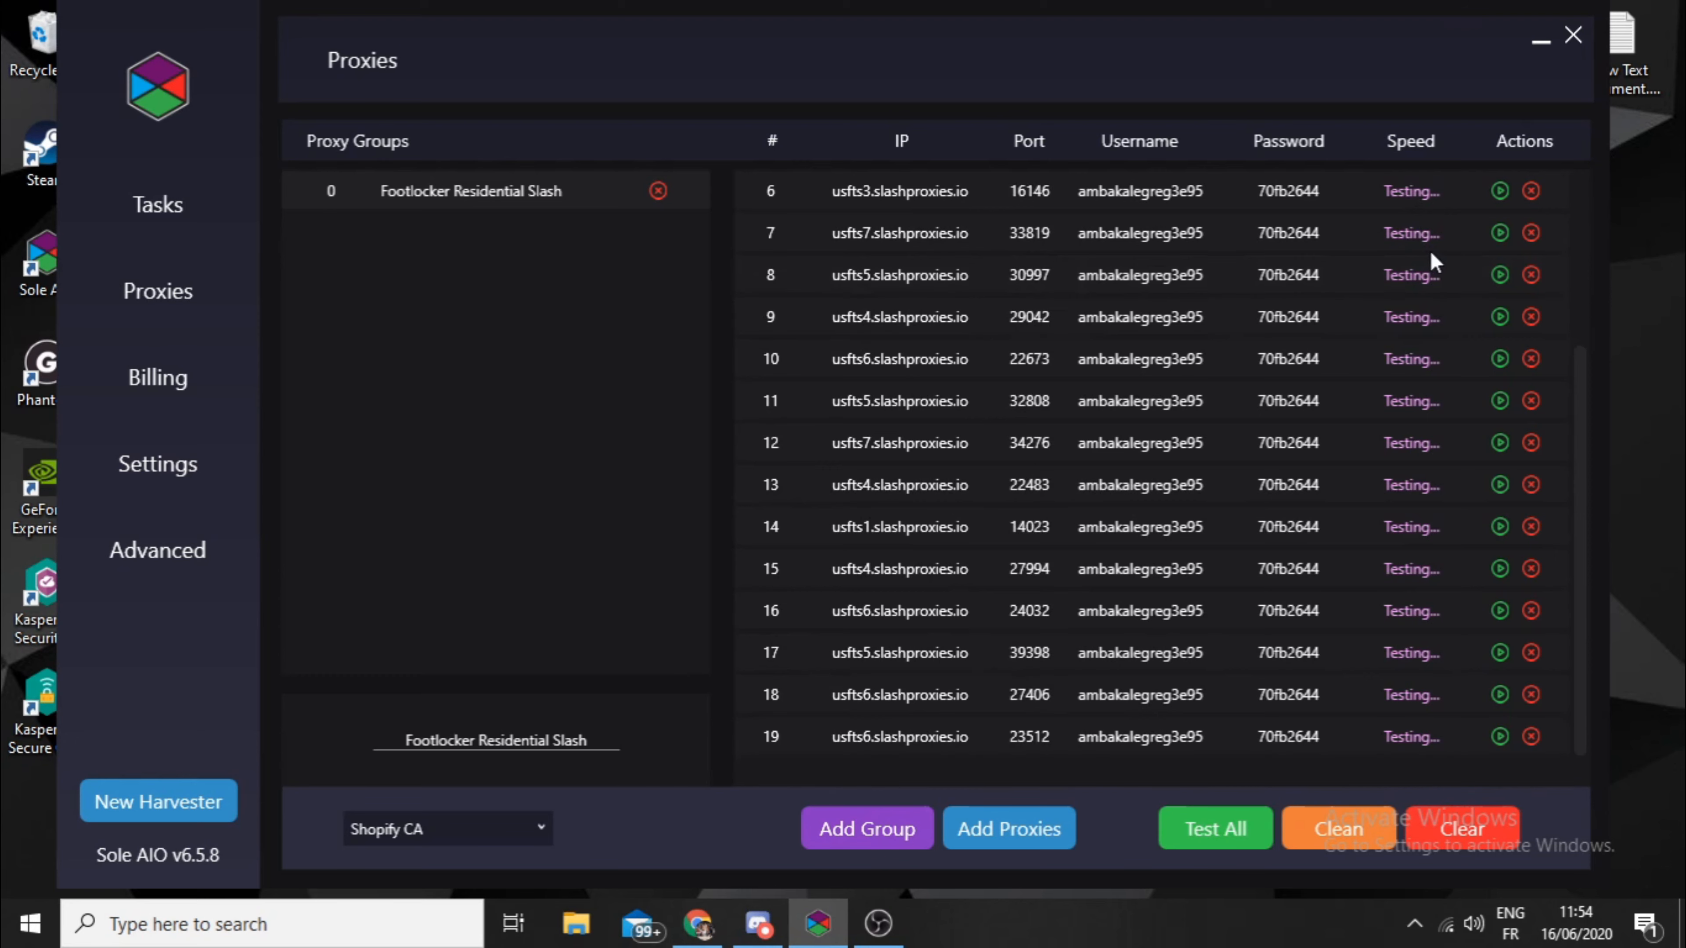
scroll(1431, 584, up, 3)
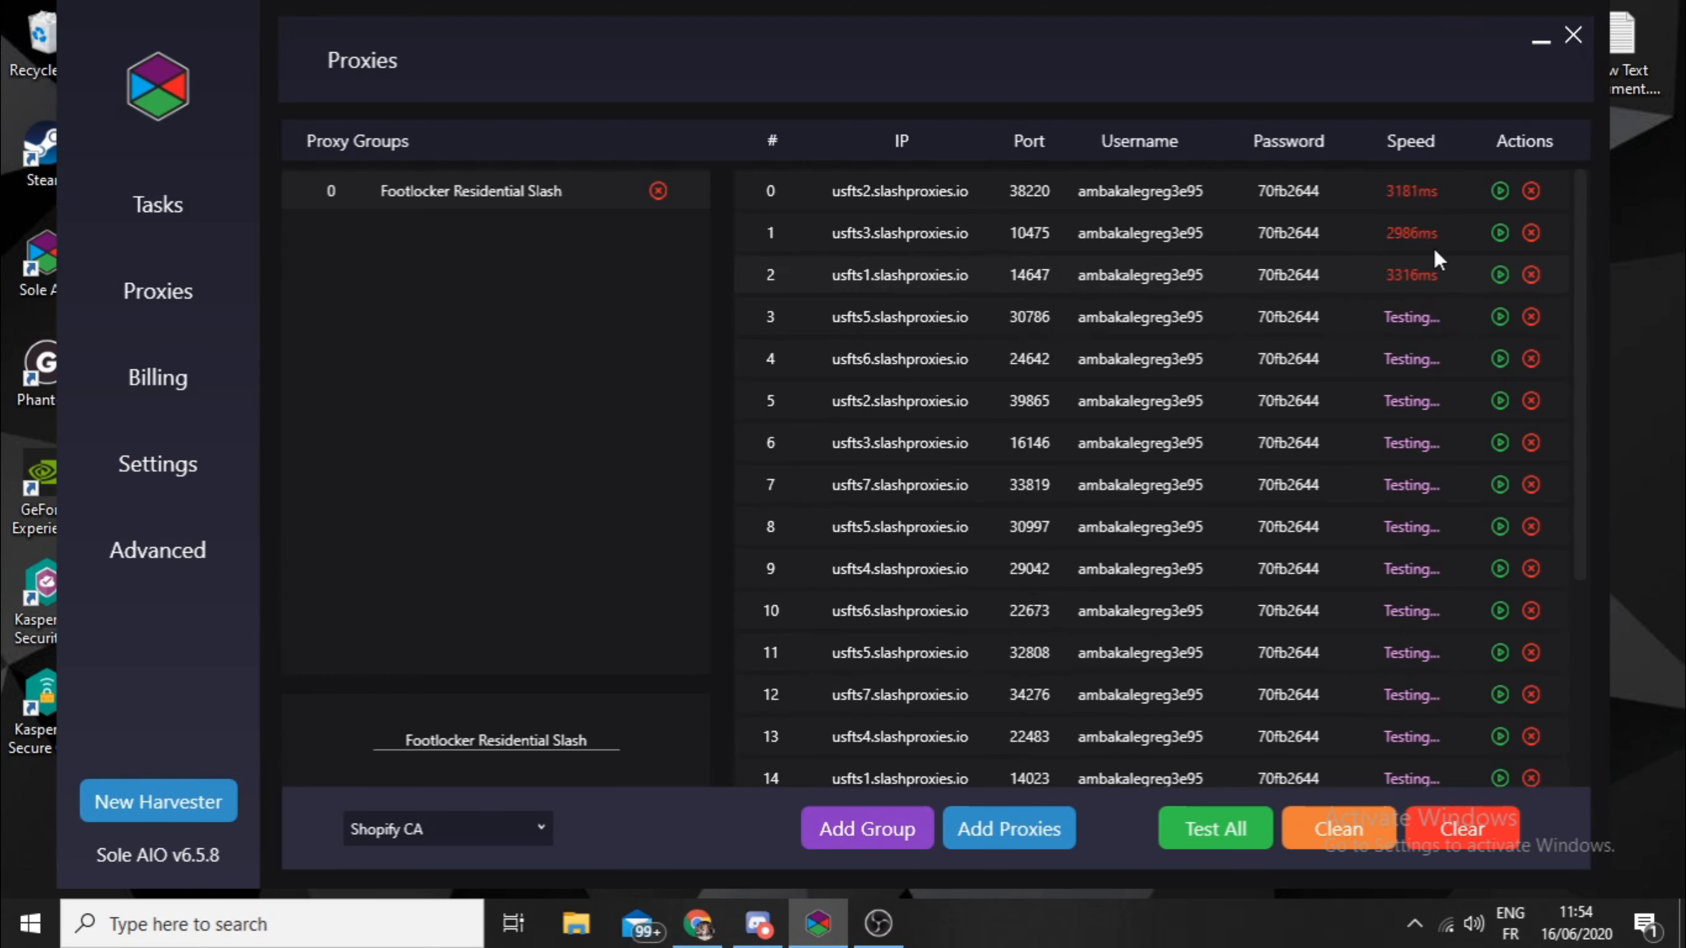
scroll(1434, 249, down, 3)
scroll(1438, 259, up, 2)
scroll(1440, 262, down, 2)
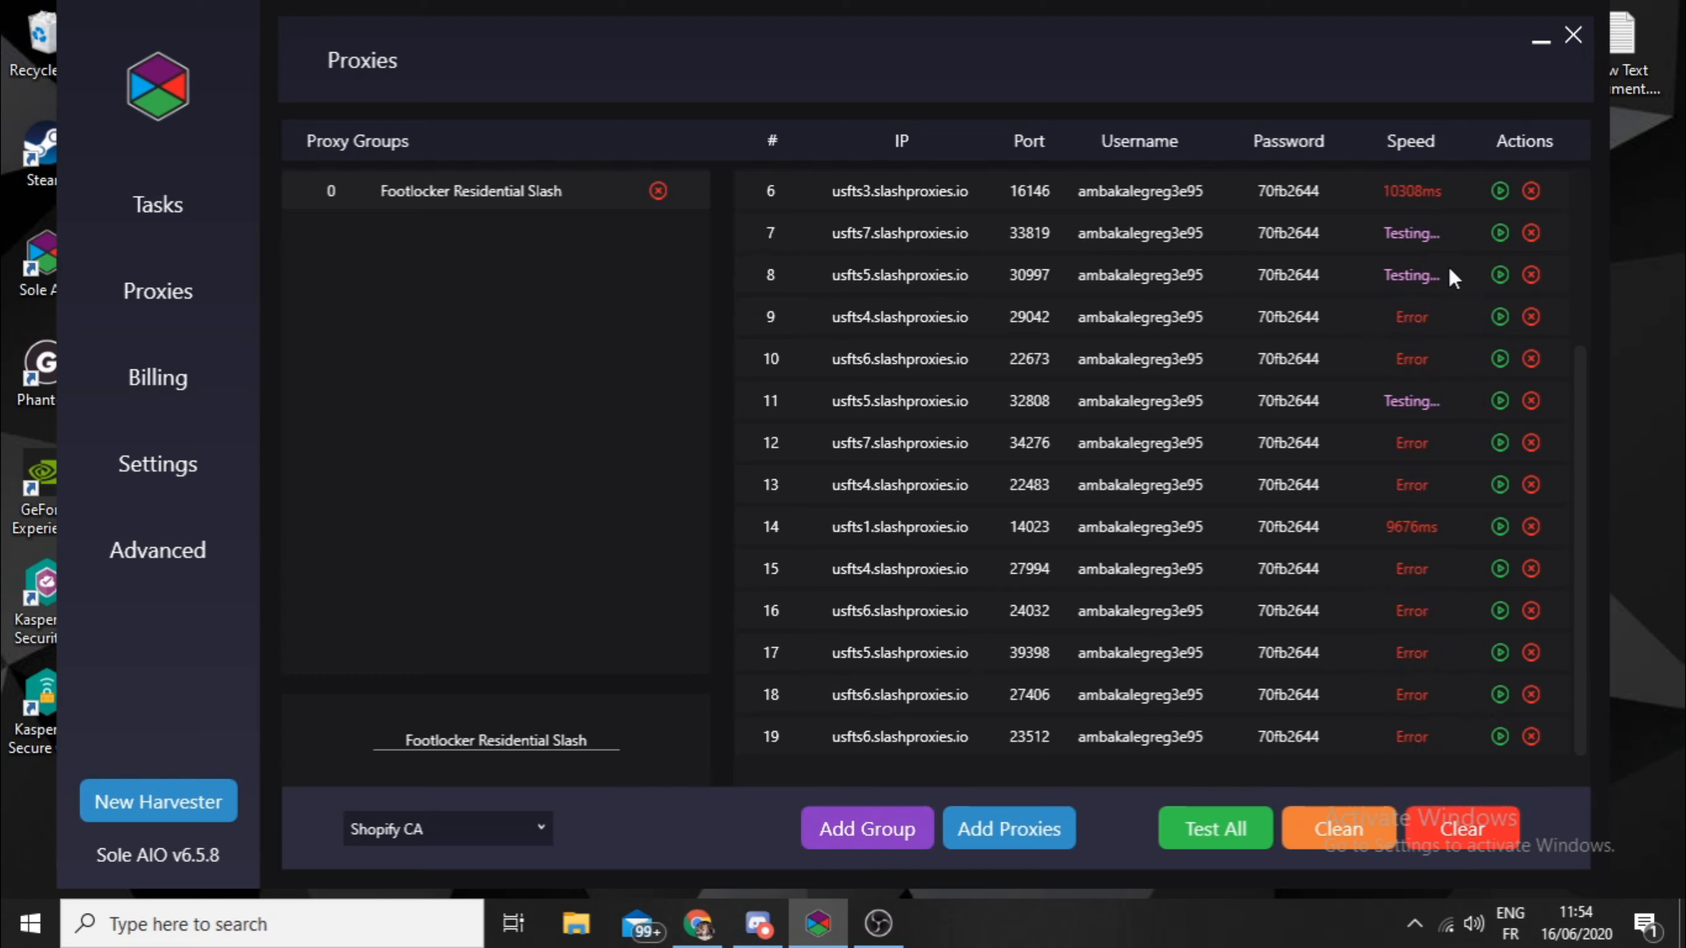
scroll(1441, 293, up, 4)
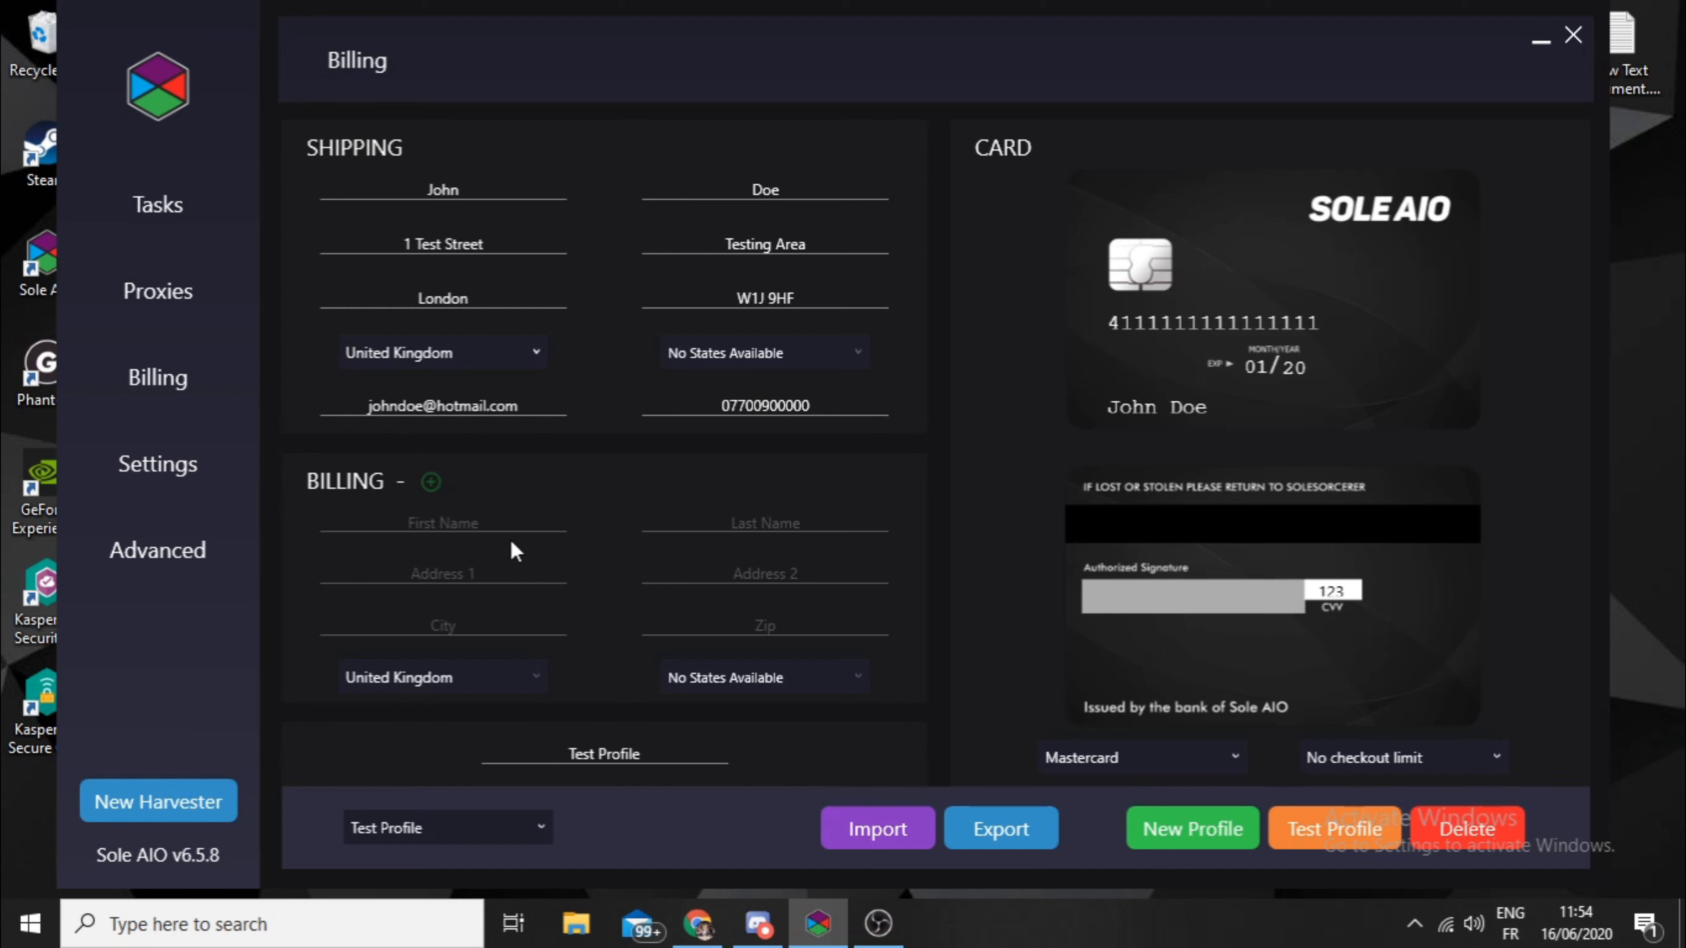
- View the list of saved billing profiles and create a new, empty profile
click(479, 830)
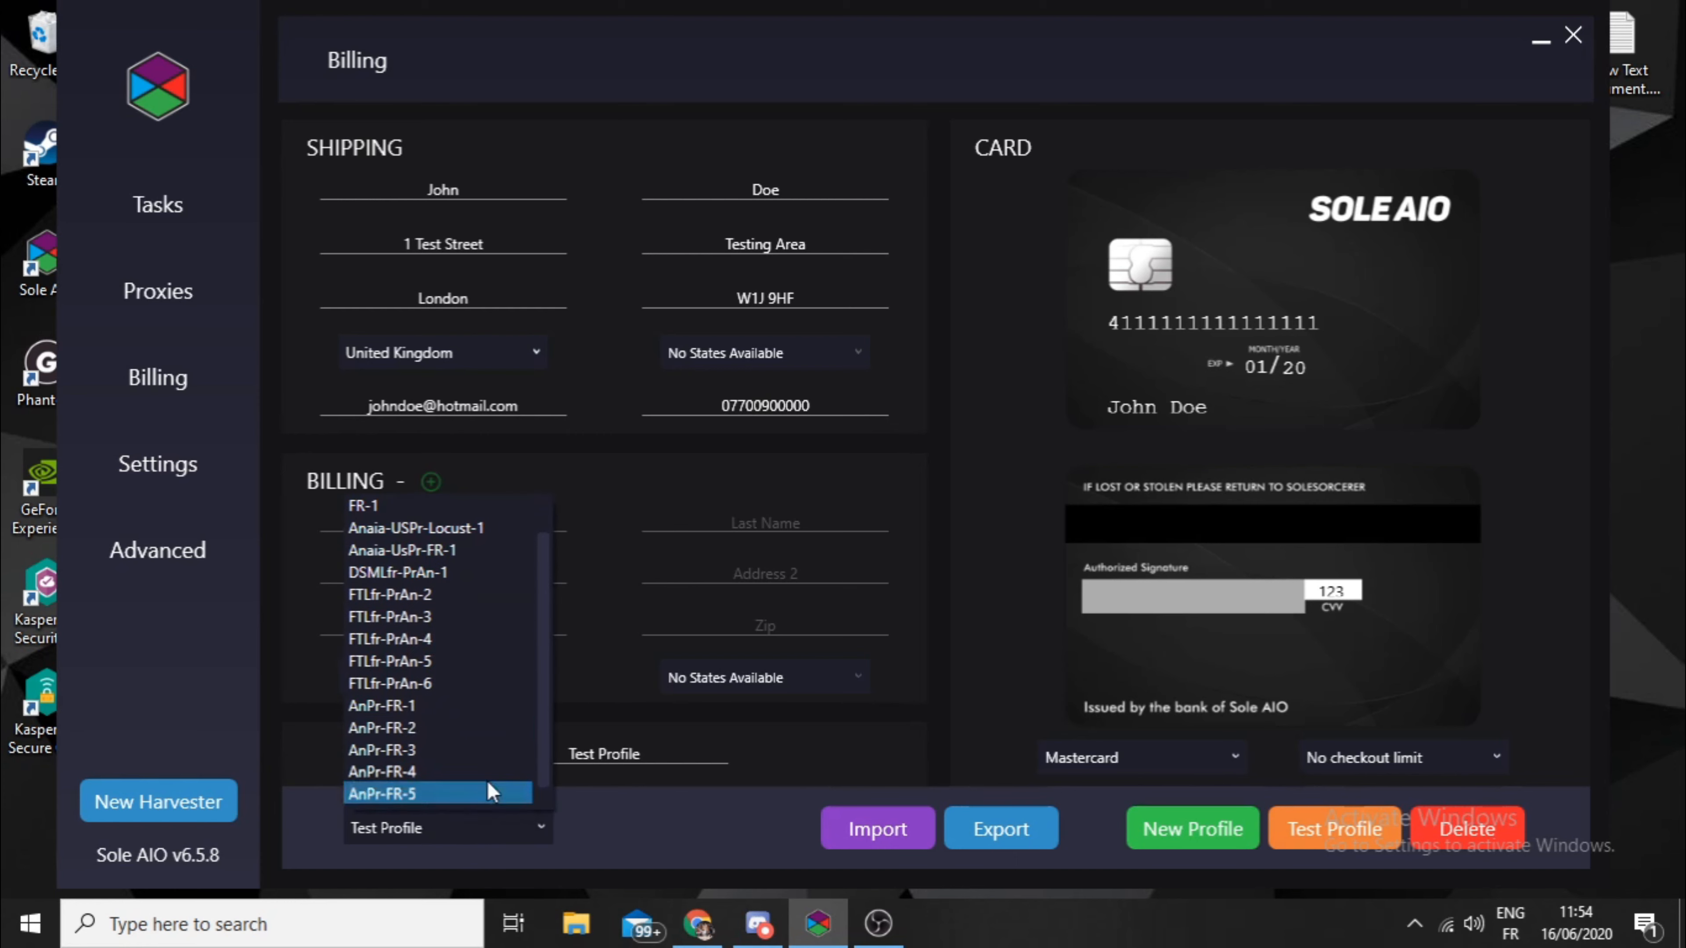
click(641, 856)
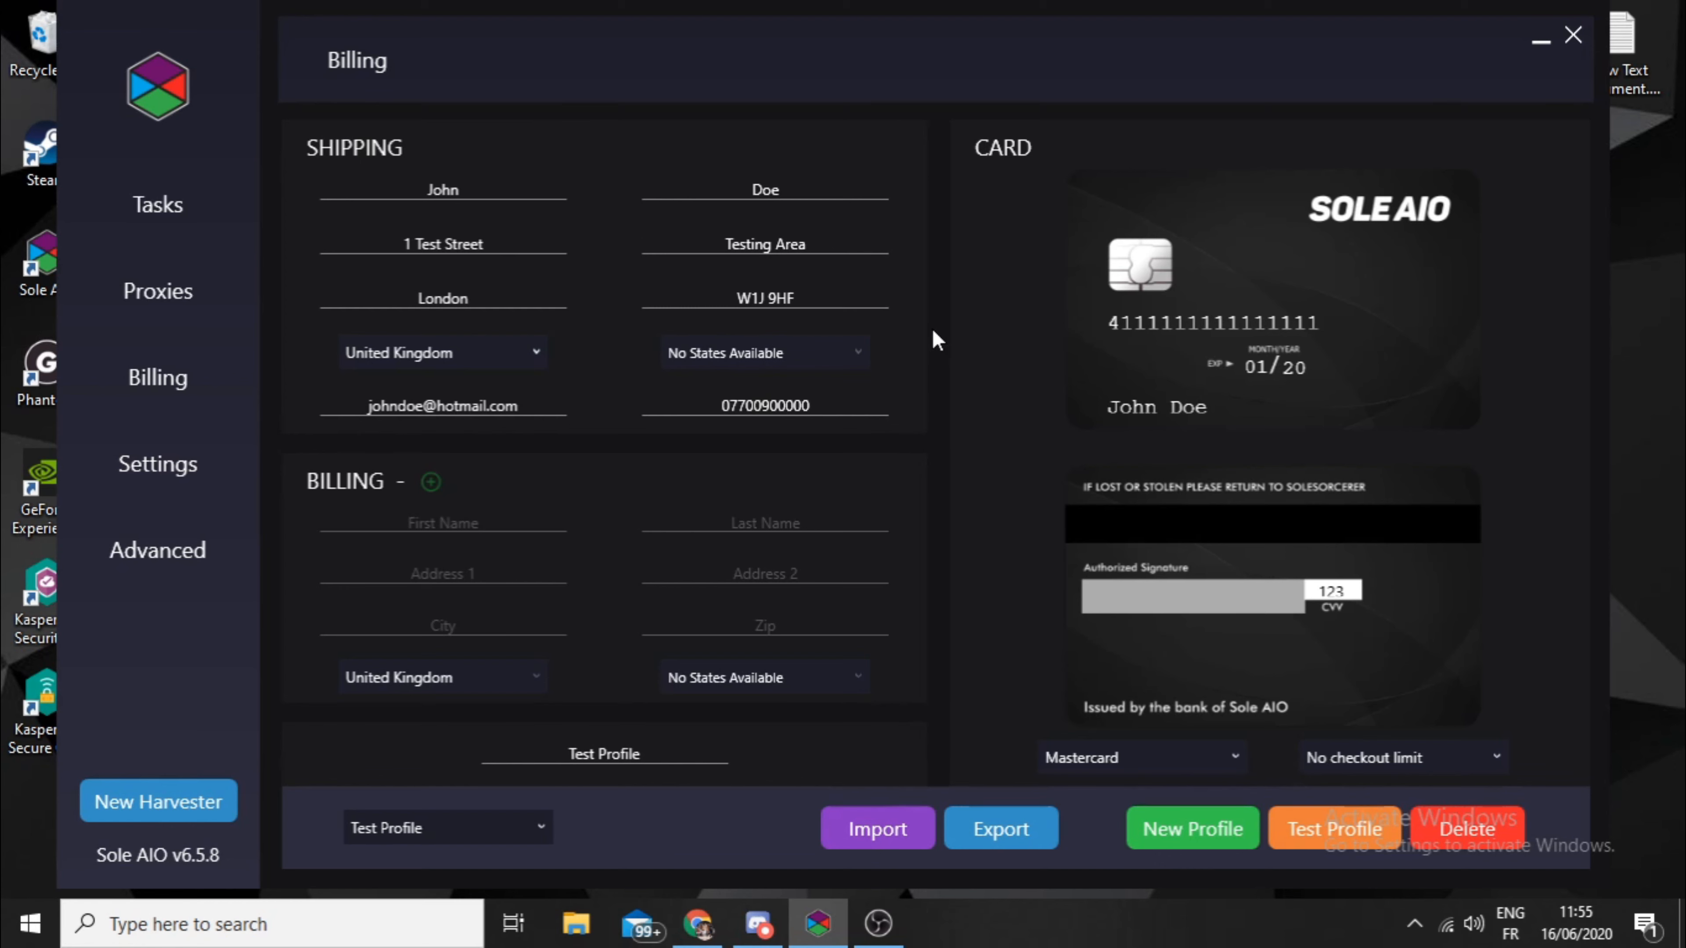
click(1174, 827)
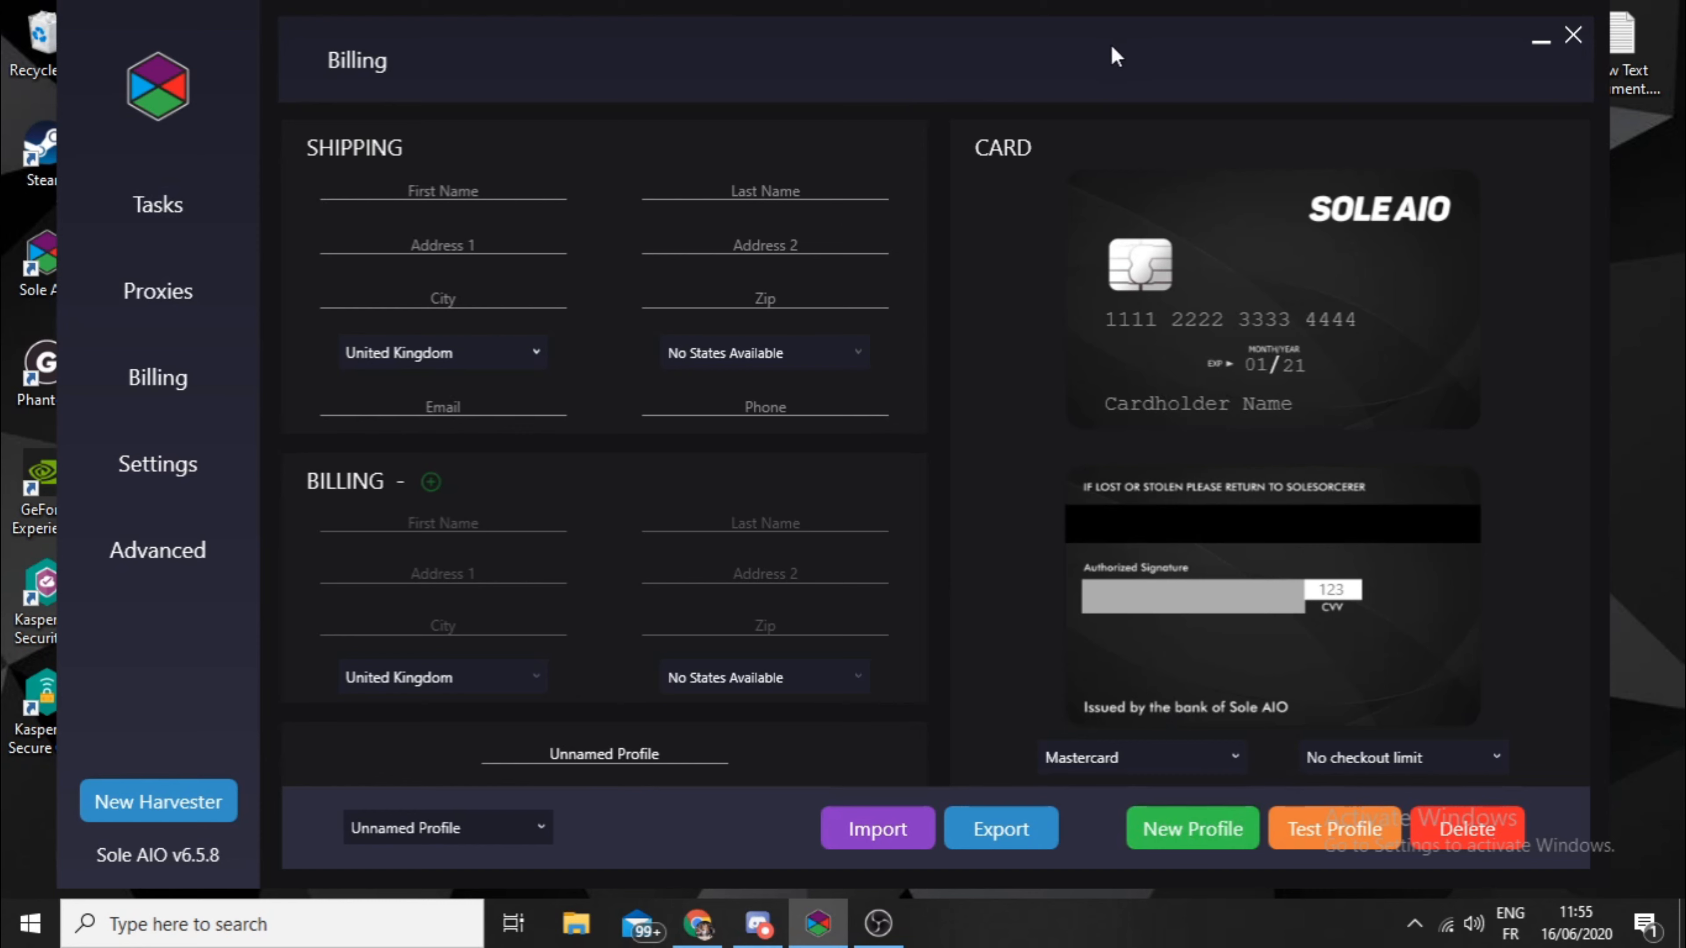
- Go through the new profile's shipping name, address, city and zip fields and examine the available countries
click(517, 192)
key(Tab)
click(521, 240)
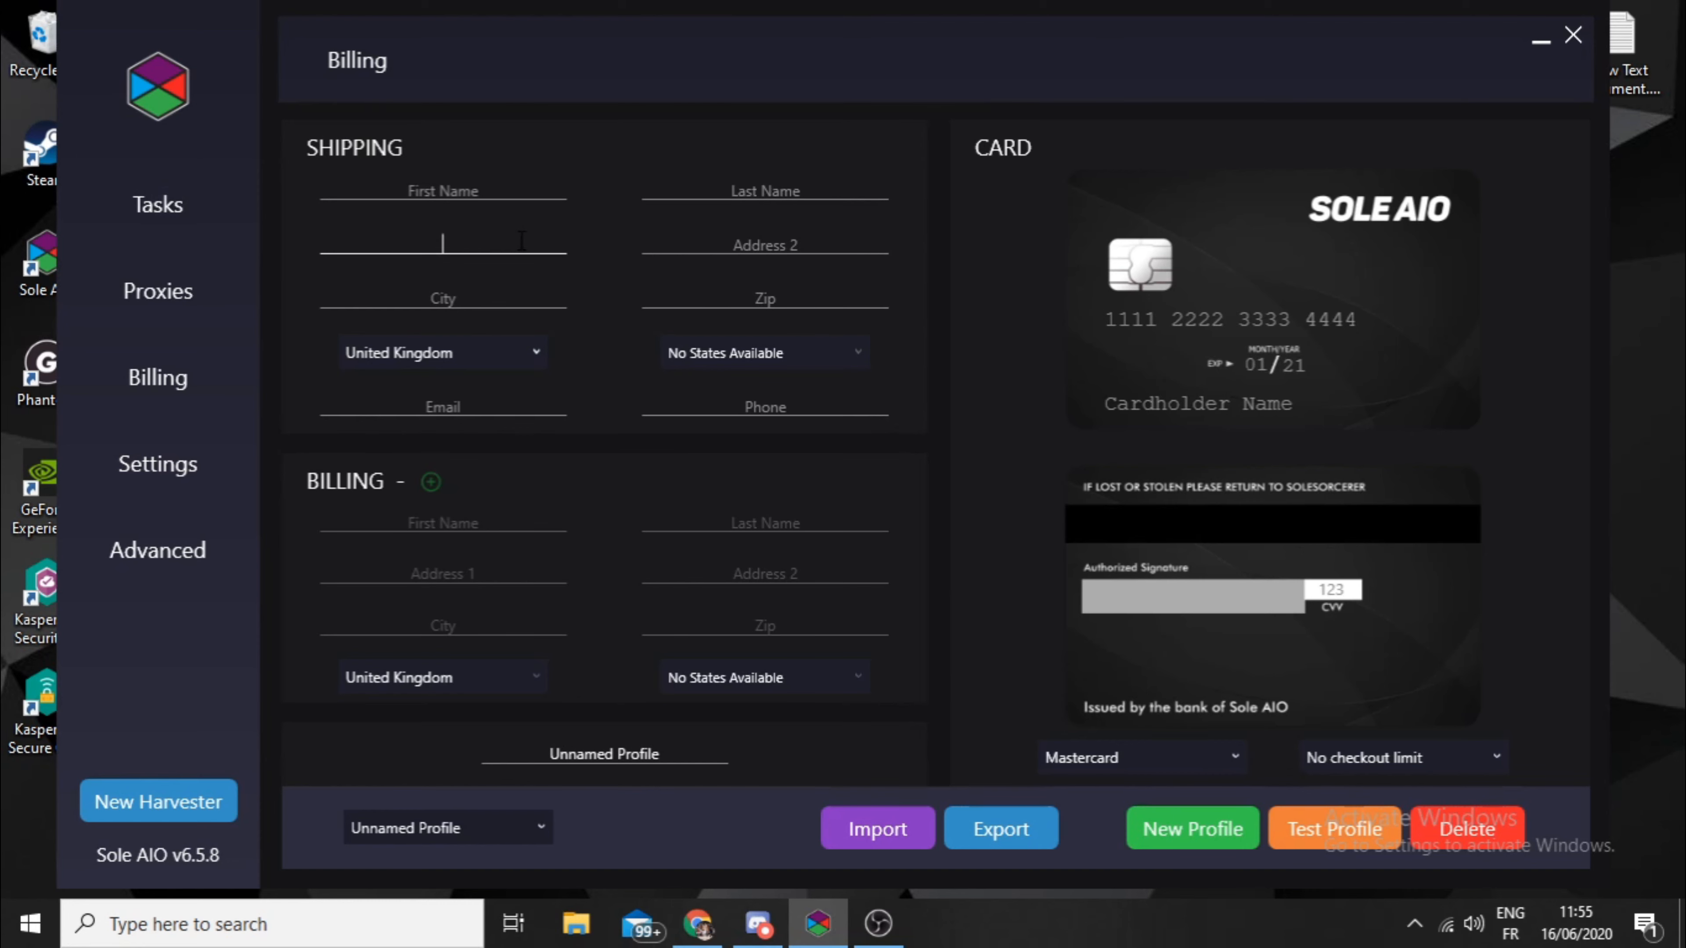
click(786, 238)
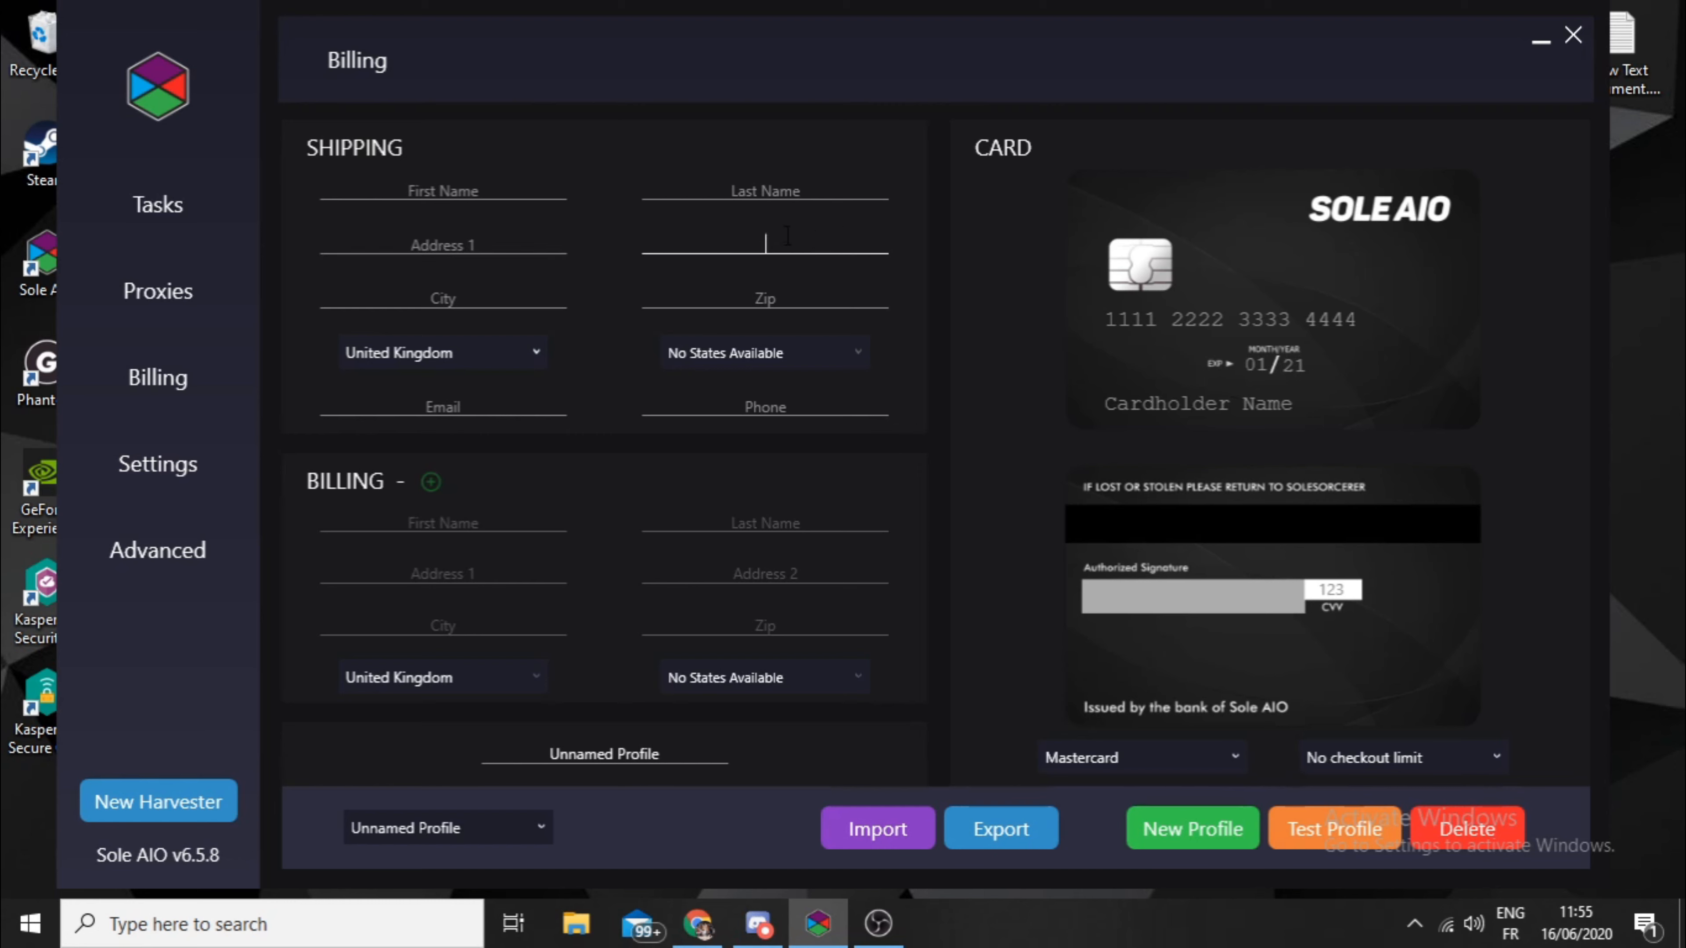
click(506, 301)
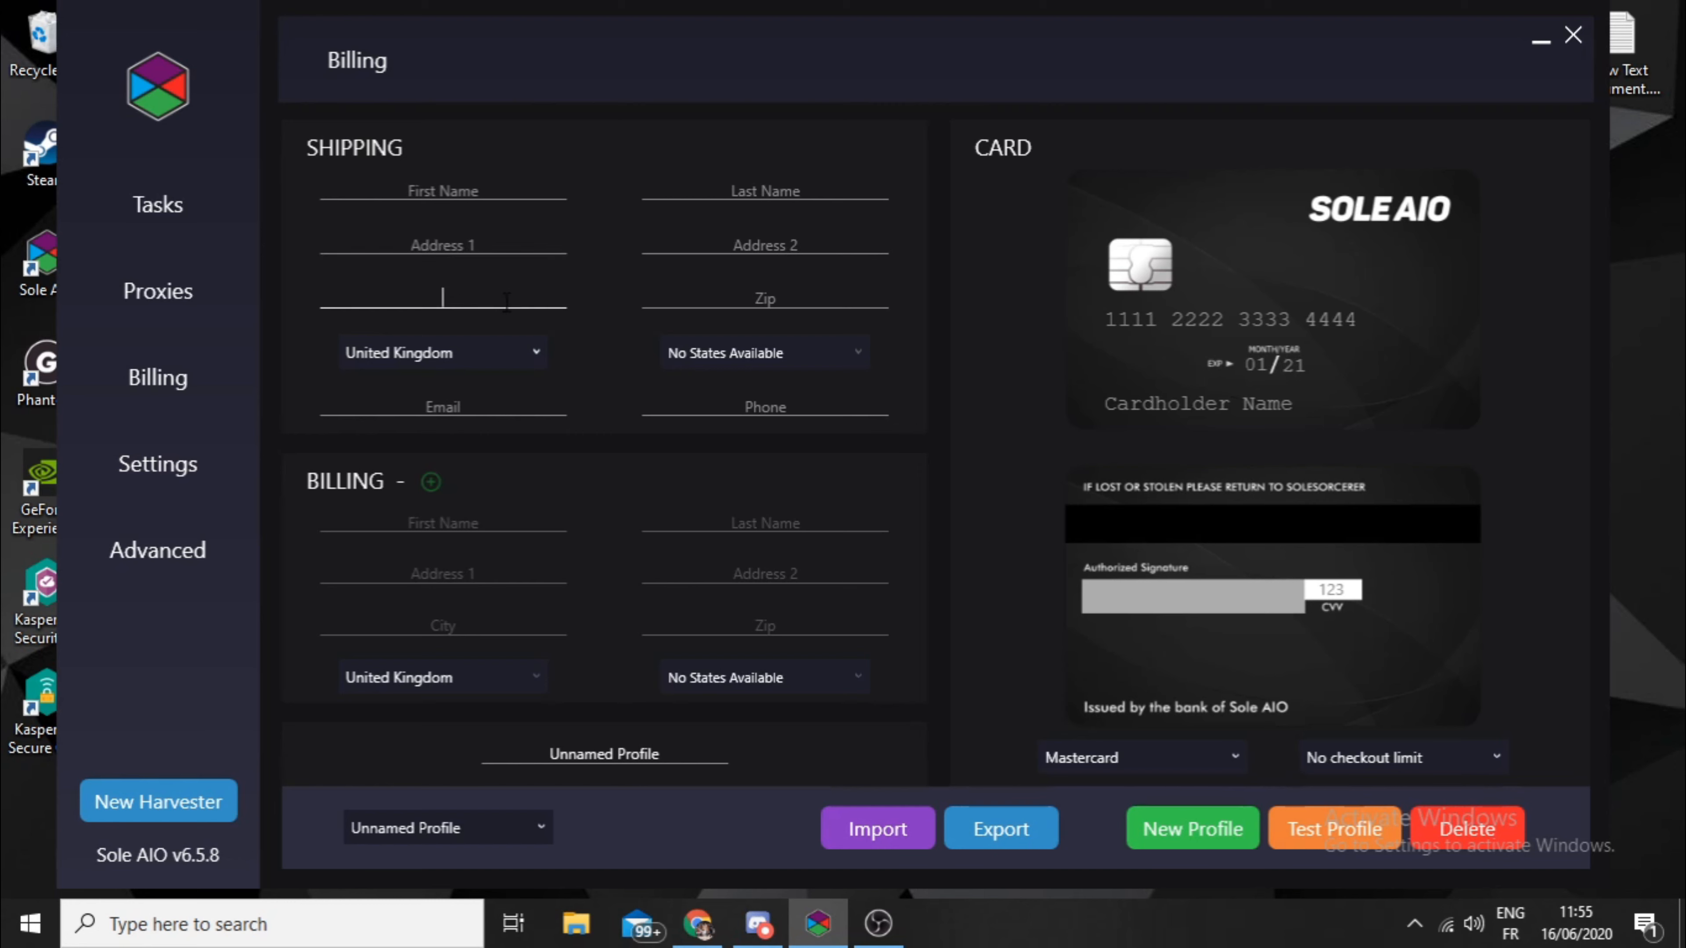
click(771, 304)
click(489, 350)
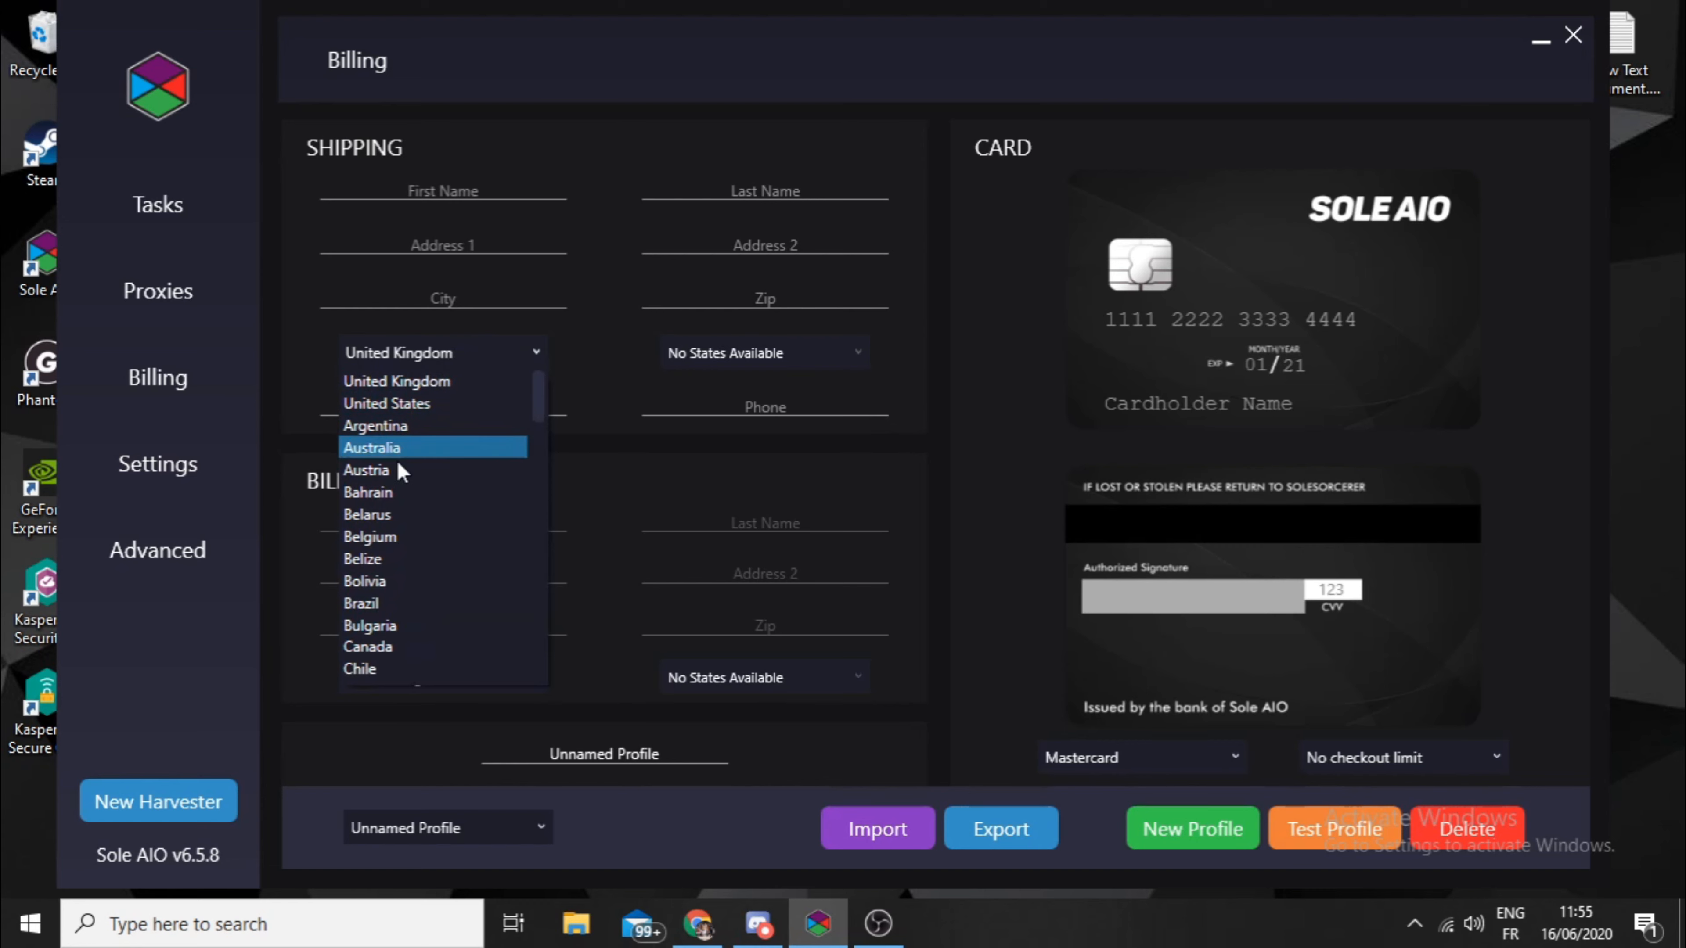
scroll(400, 471, down, 20)
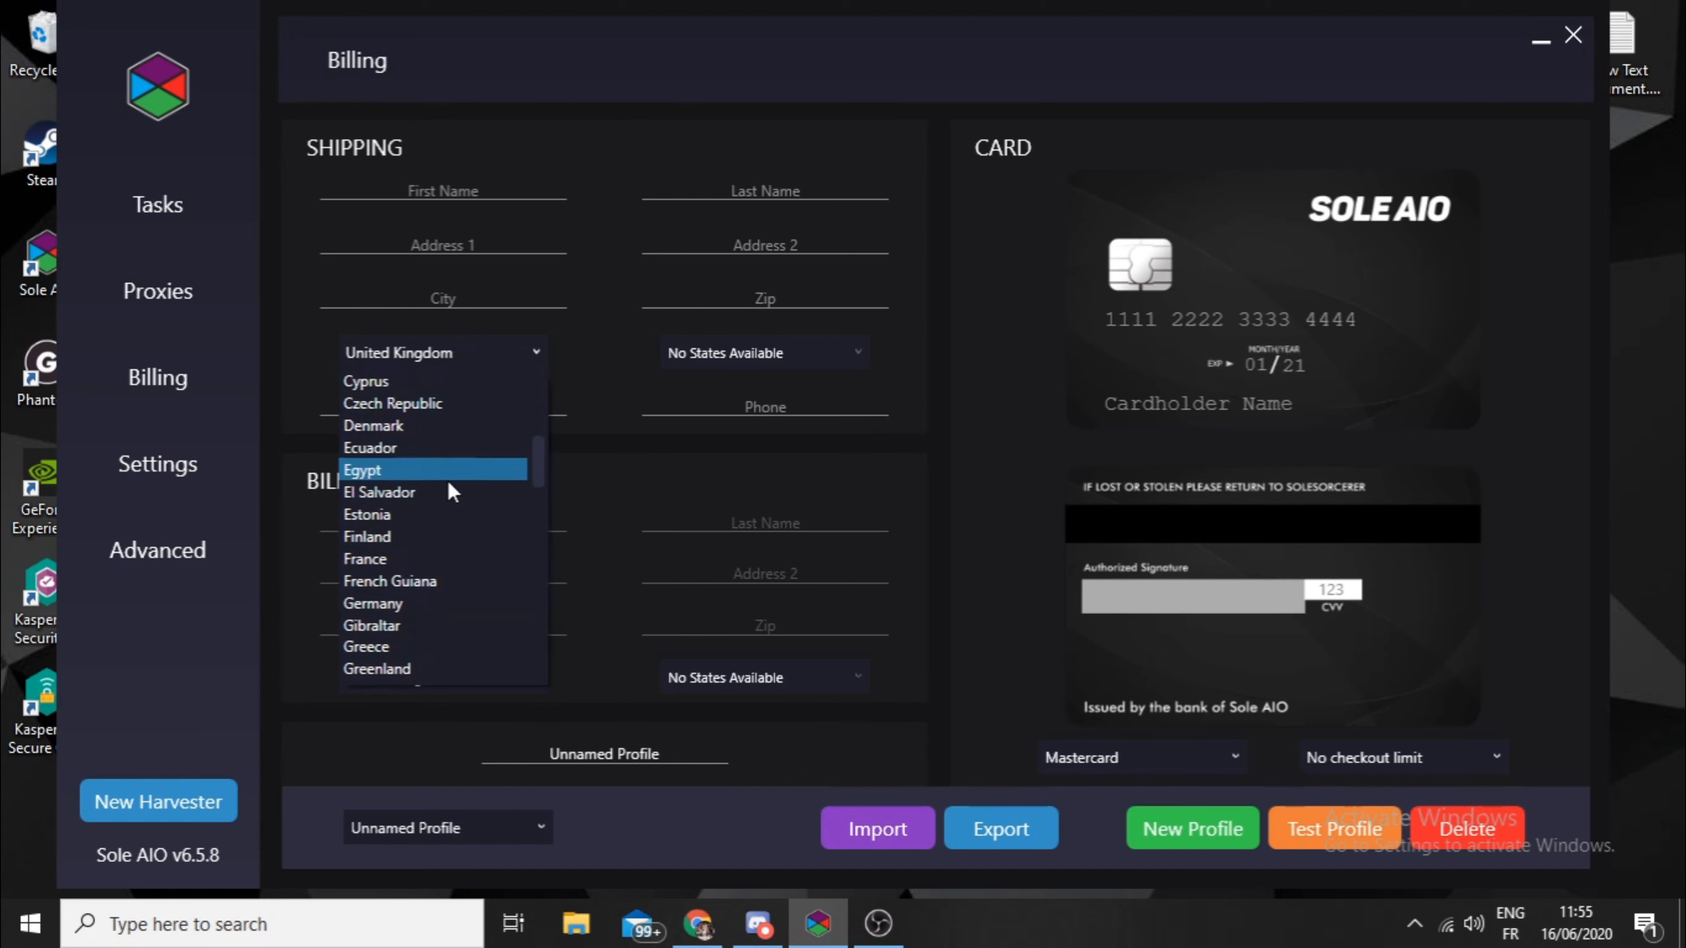
click(615, 468)
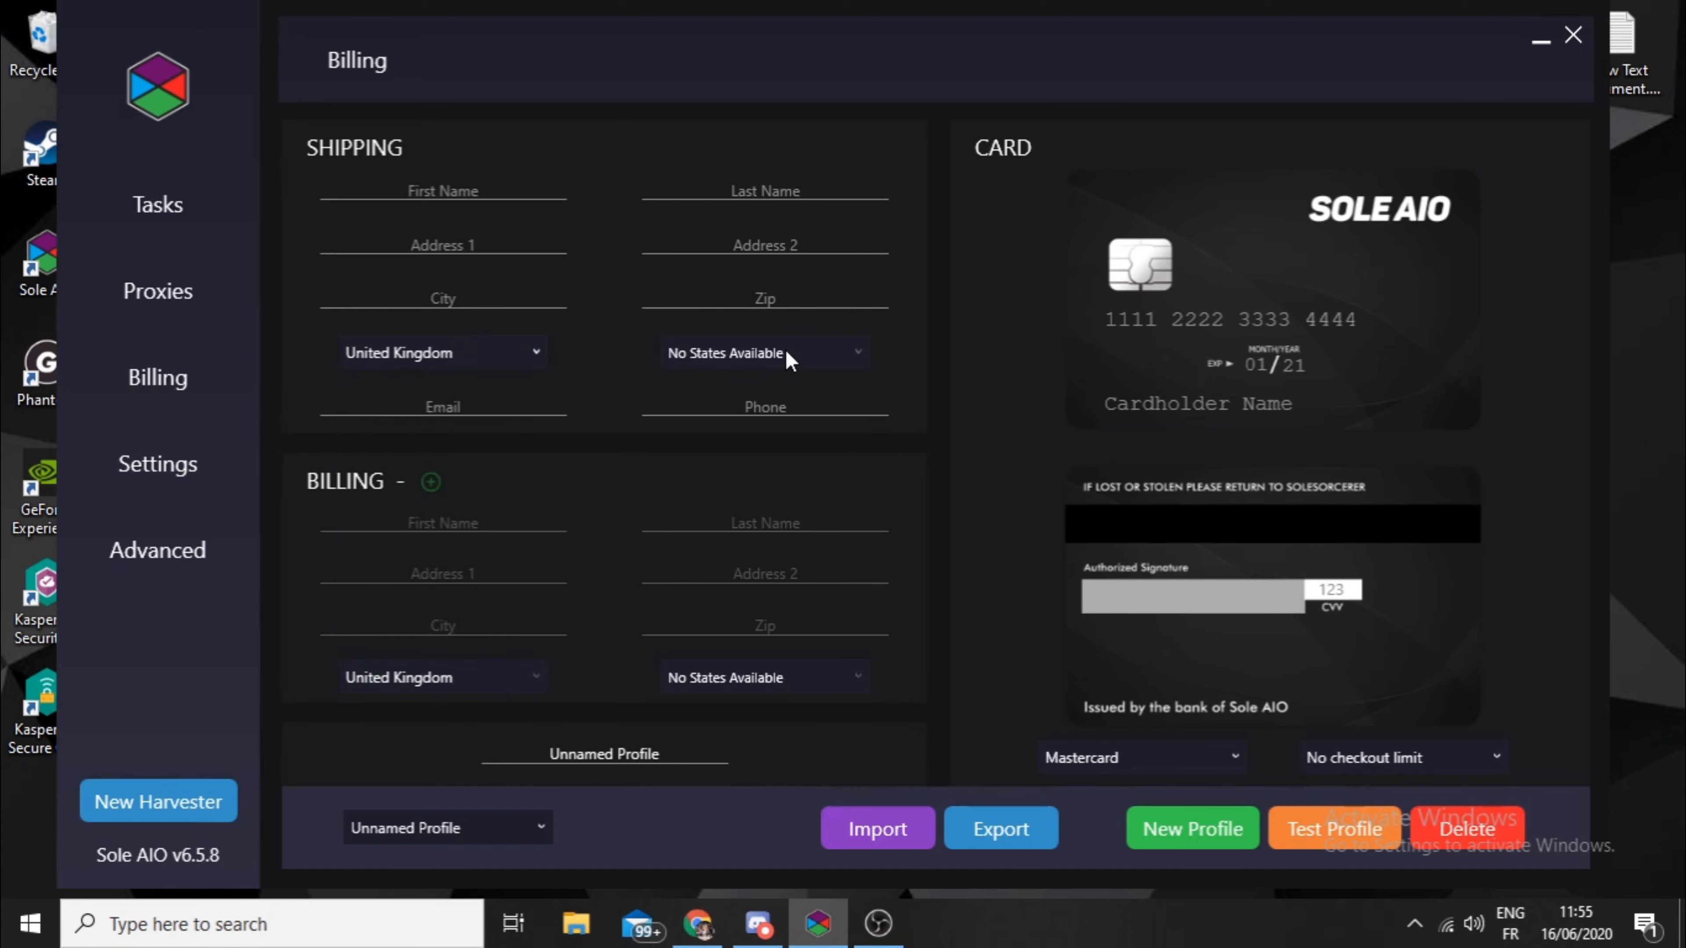
- Set the shipping country to United States and the state to Puerto Rico in the new profile
click(491, 350)
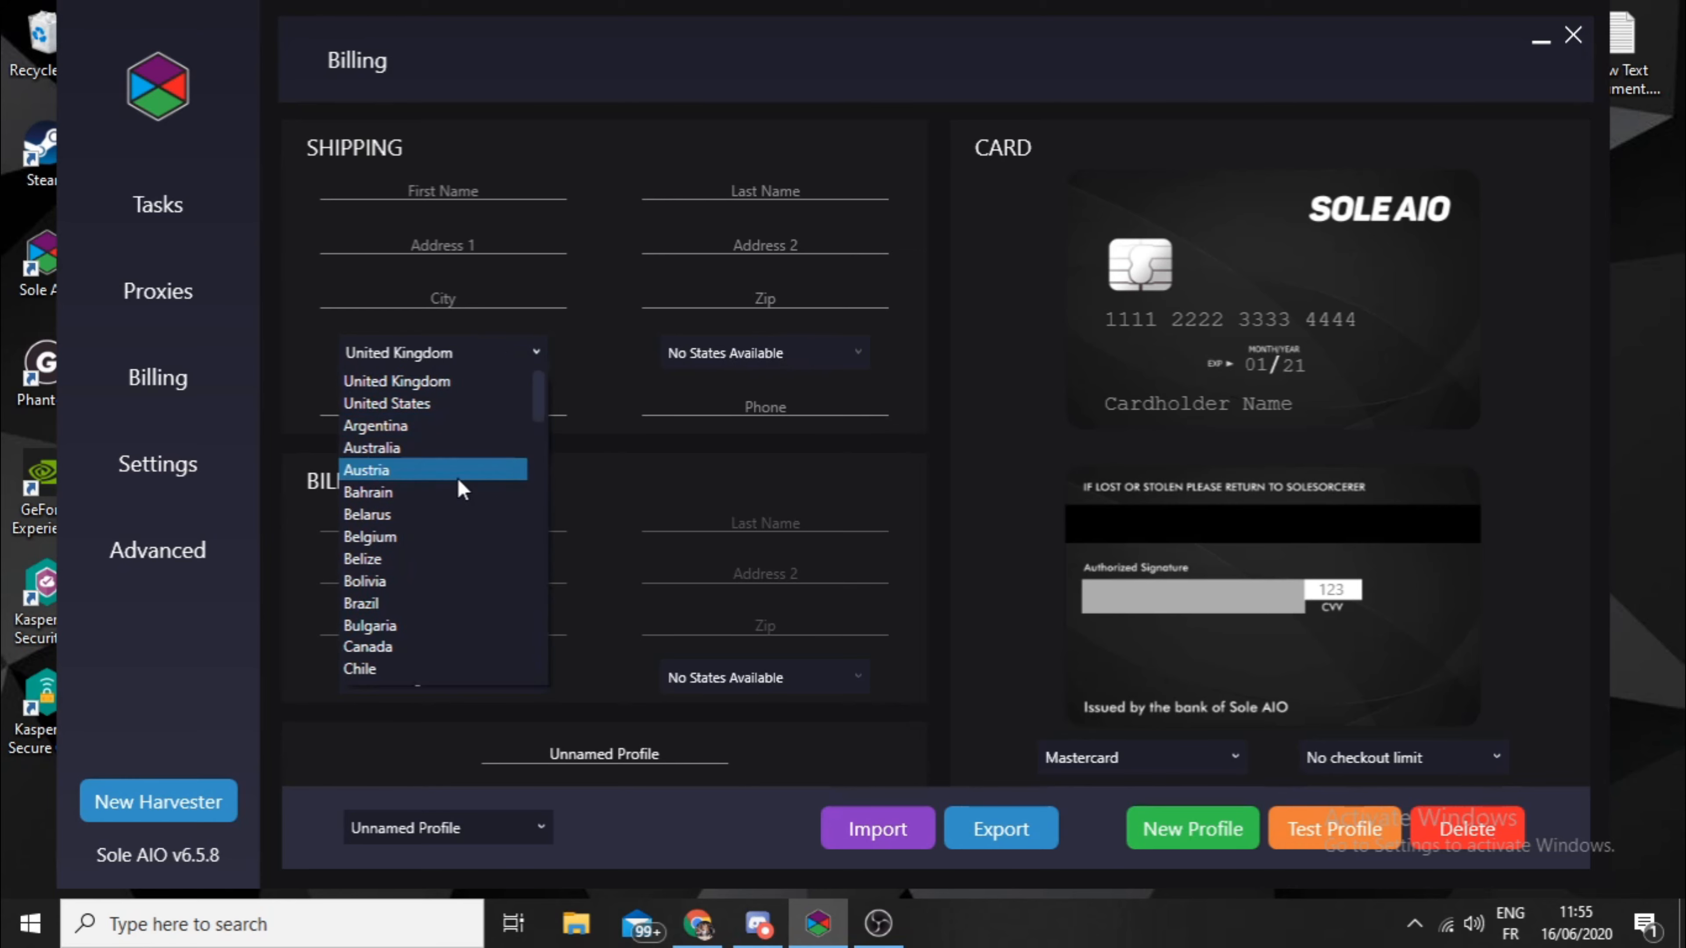
click(436, 403)
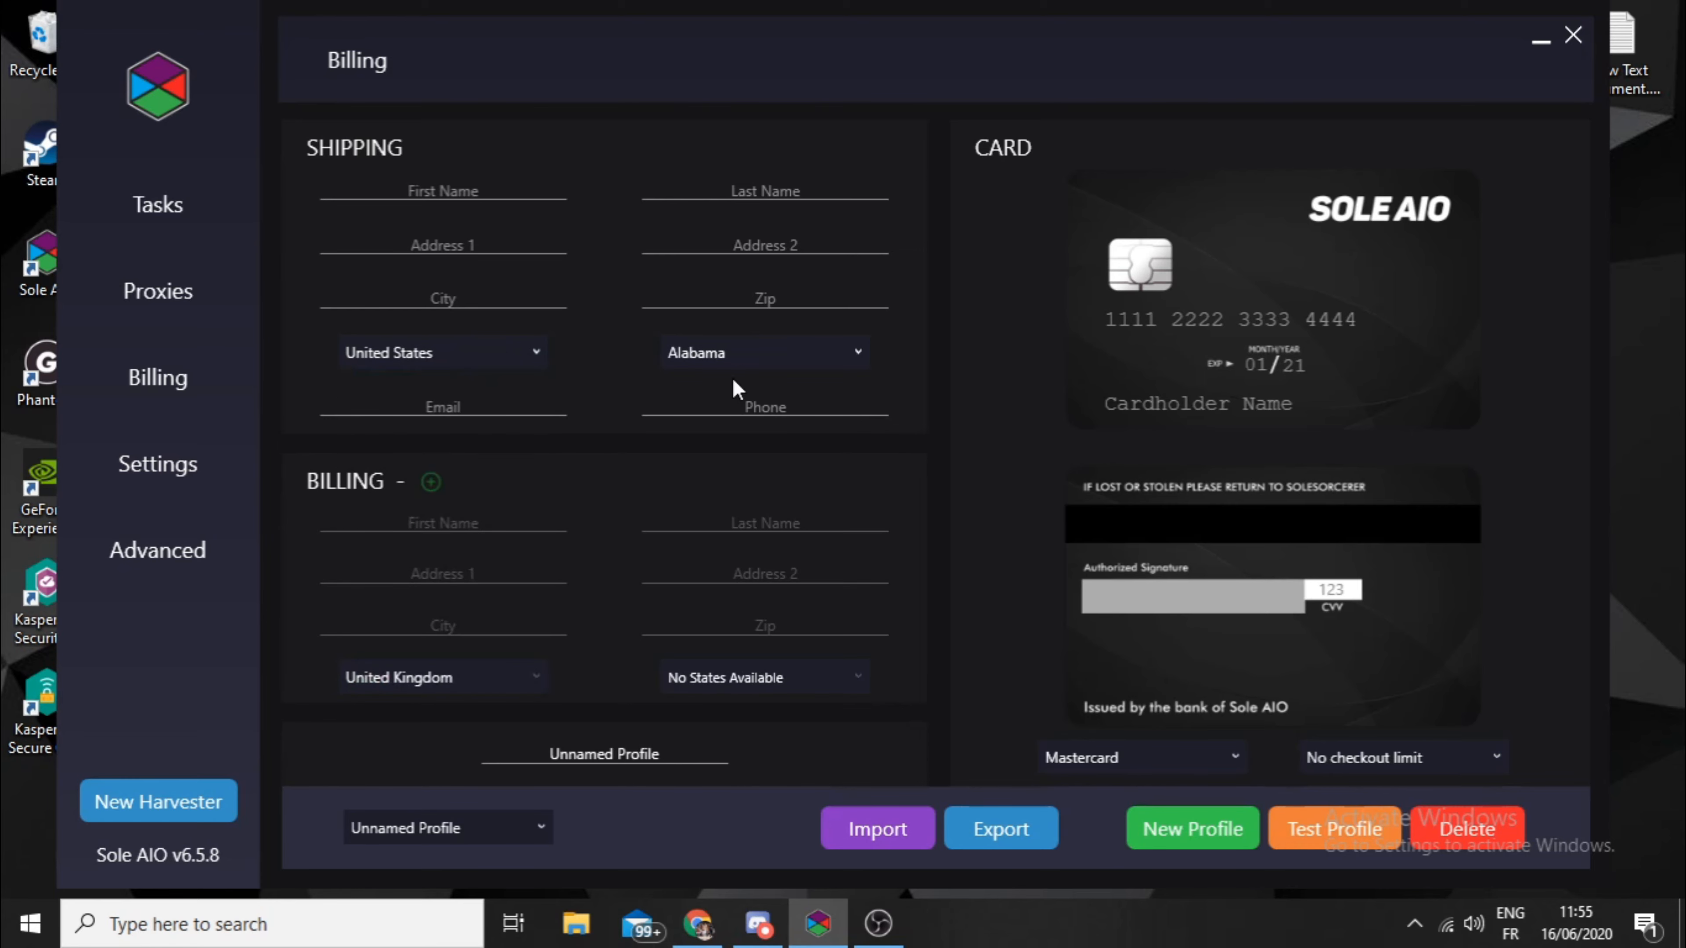
click(734, 362)
scroll(783, 476, down, 10)
click(784, 515)
key(Tab)
key(Tab)
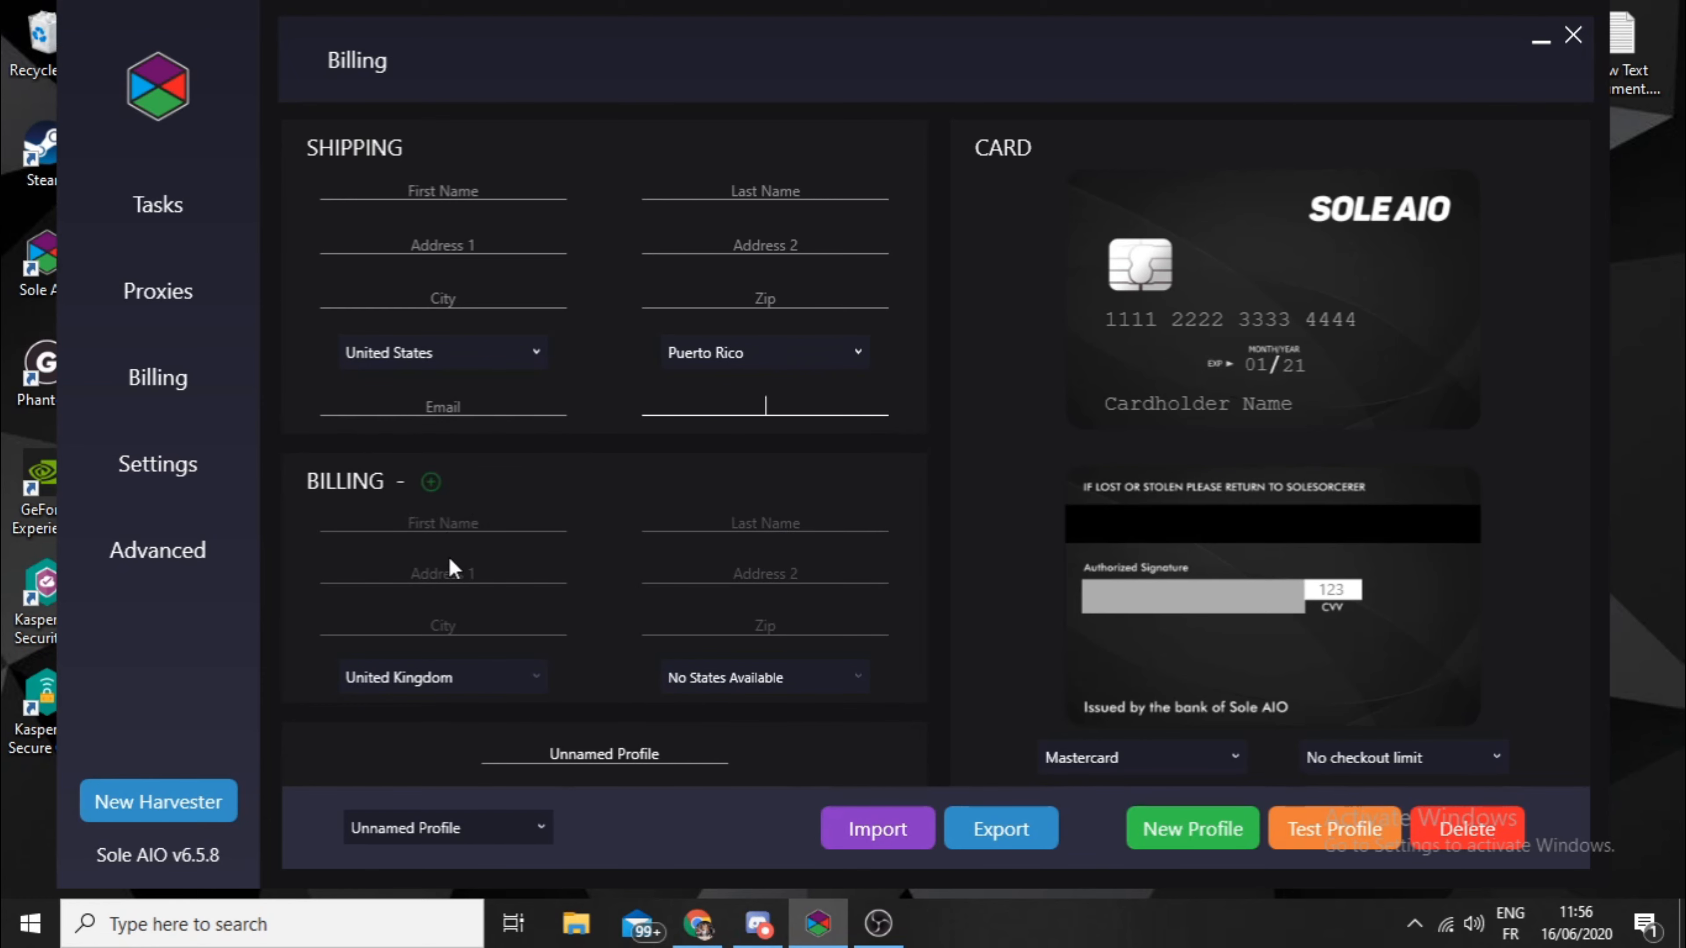
drag(761, 564, 783, 569)
drag(1061, 29, 1038, 28)
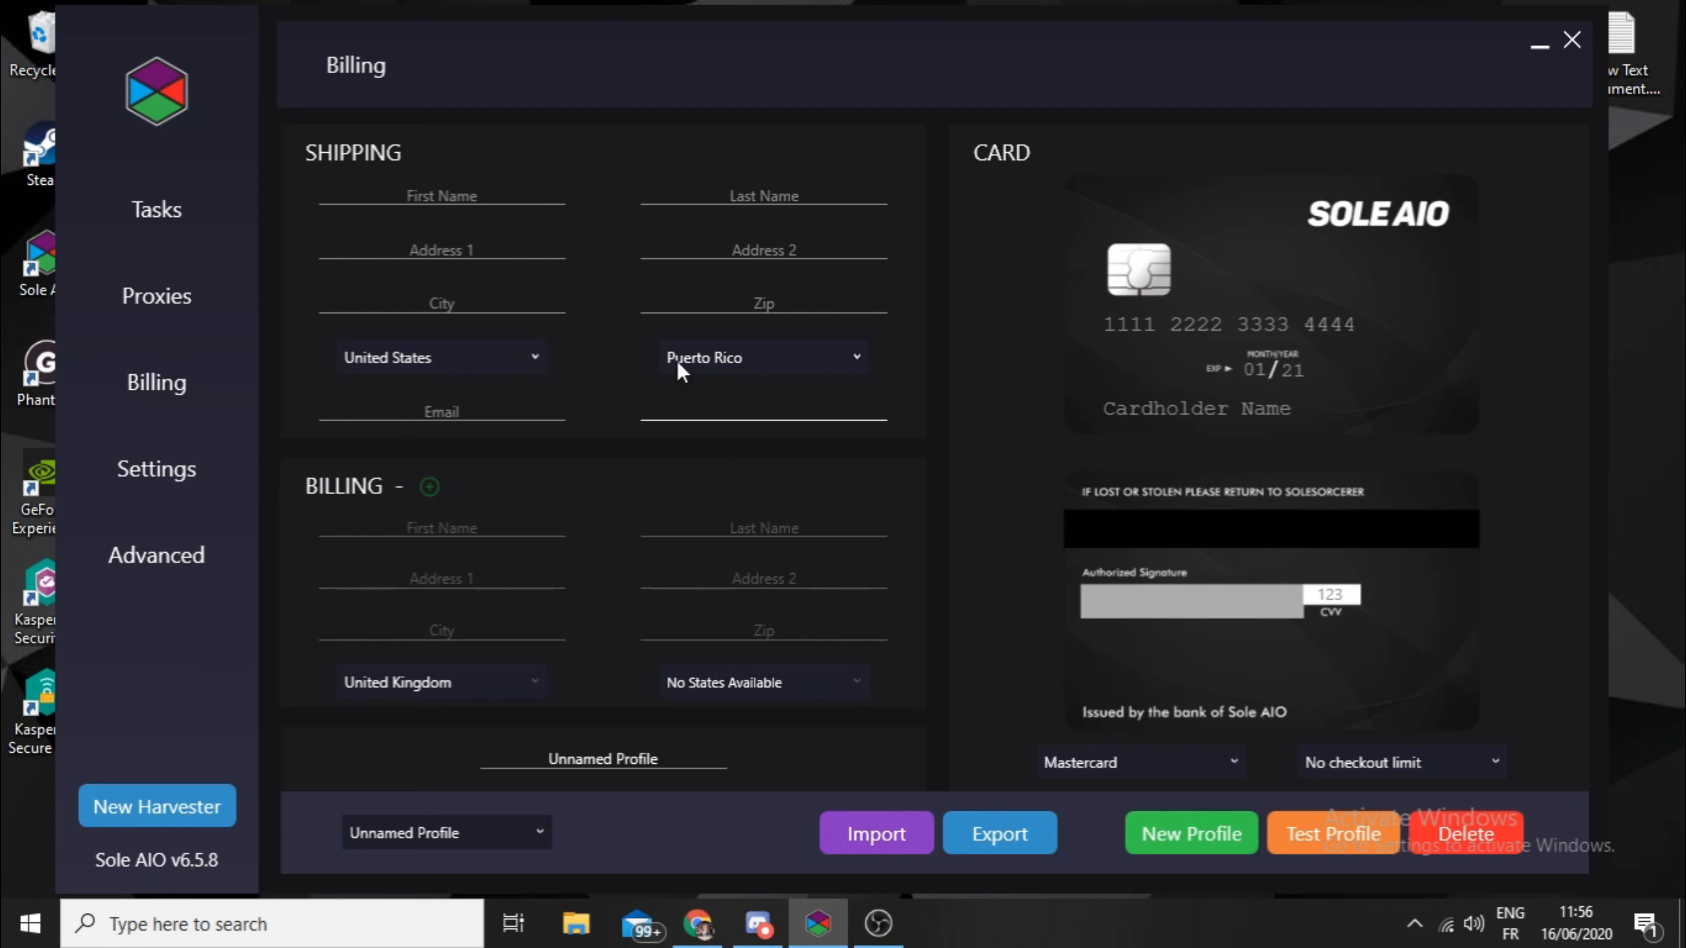
- Enable a separate billing address for the profile and fill in placeholder text for the first and last name
click(430, 489)
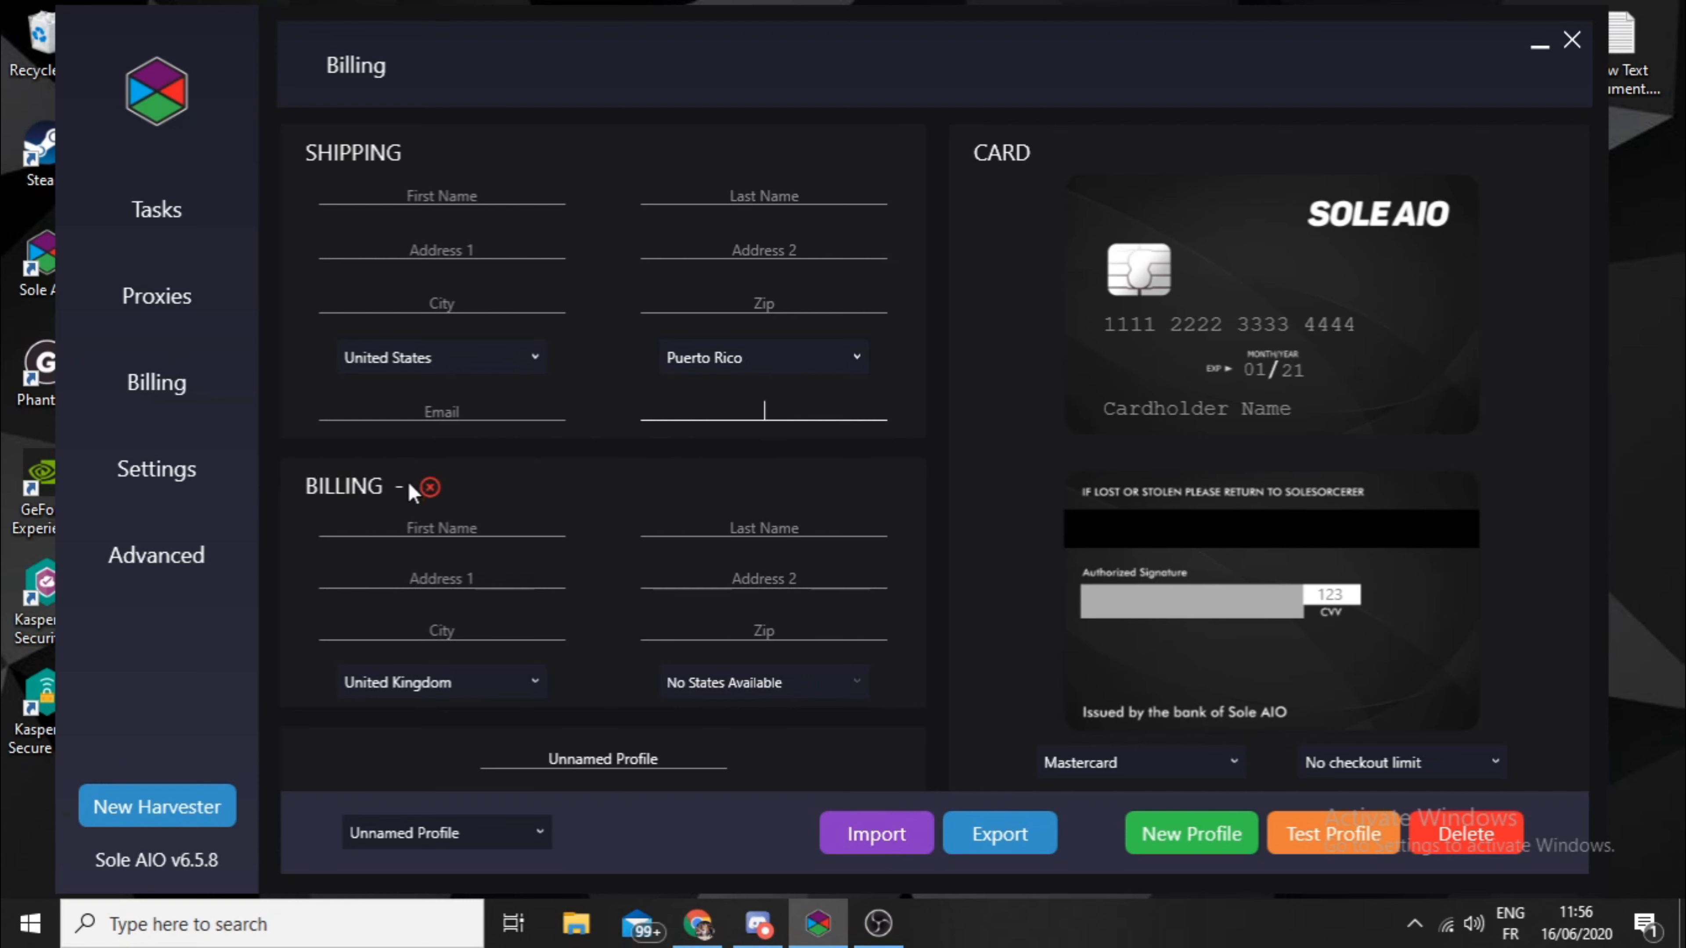
click(479, 525)
text(hdvhjqe)
key(Tab)
text(hdbhb)
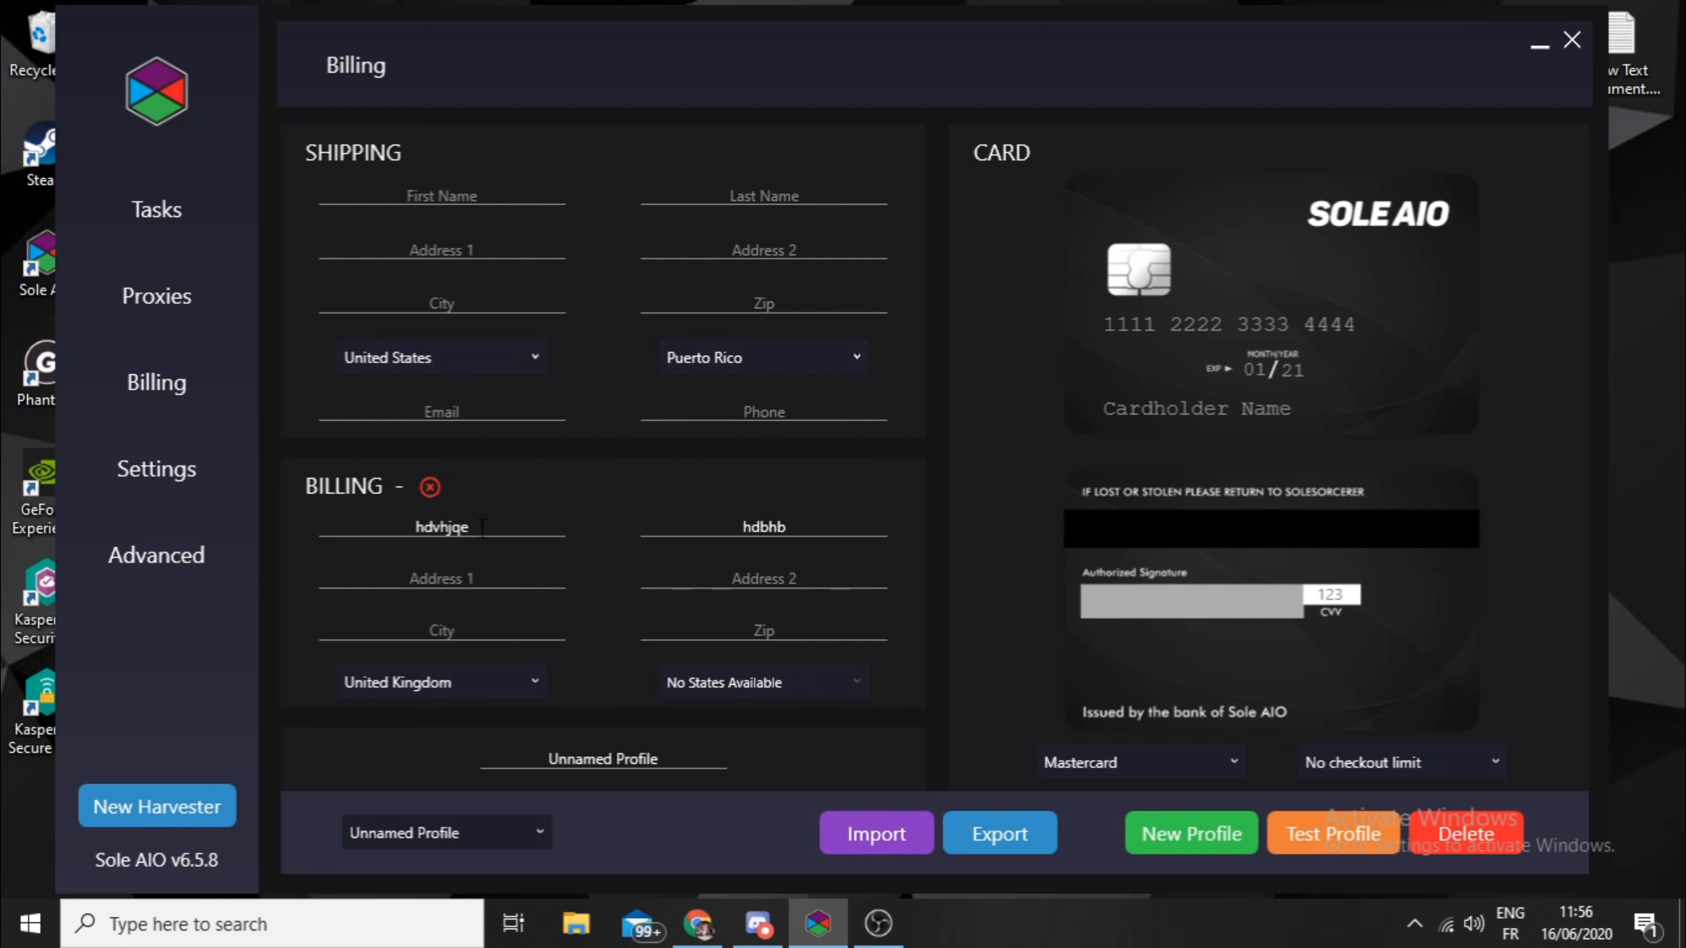
- Fill in placeholder text for the billing address lines and city, and look through the available billing countries
key(Tab)
text(hz)
key(Tab)
text(sbh)
key(Tab)
text(hbhjcb)
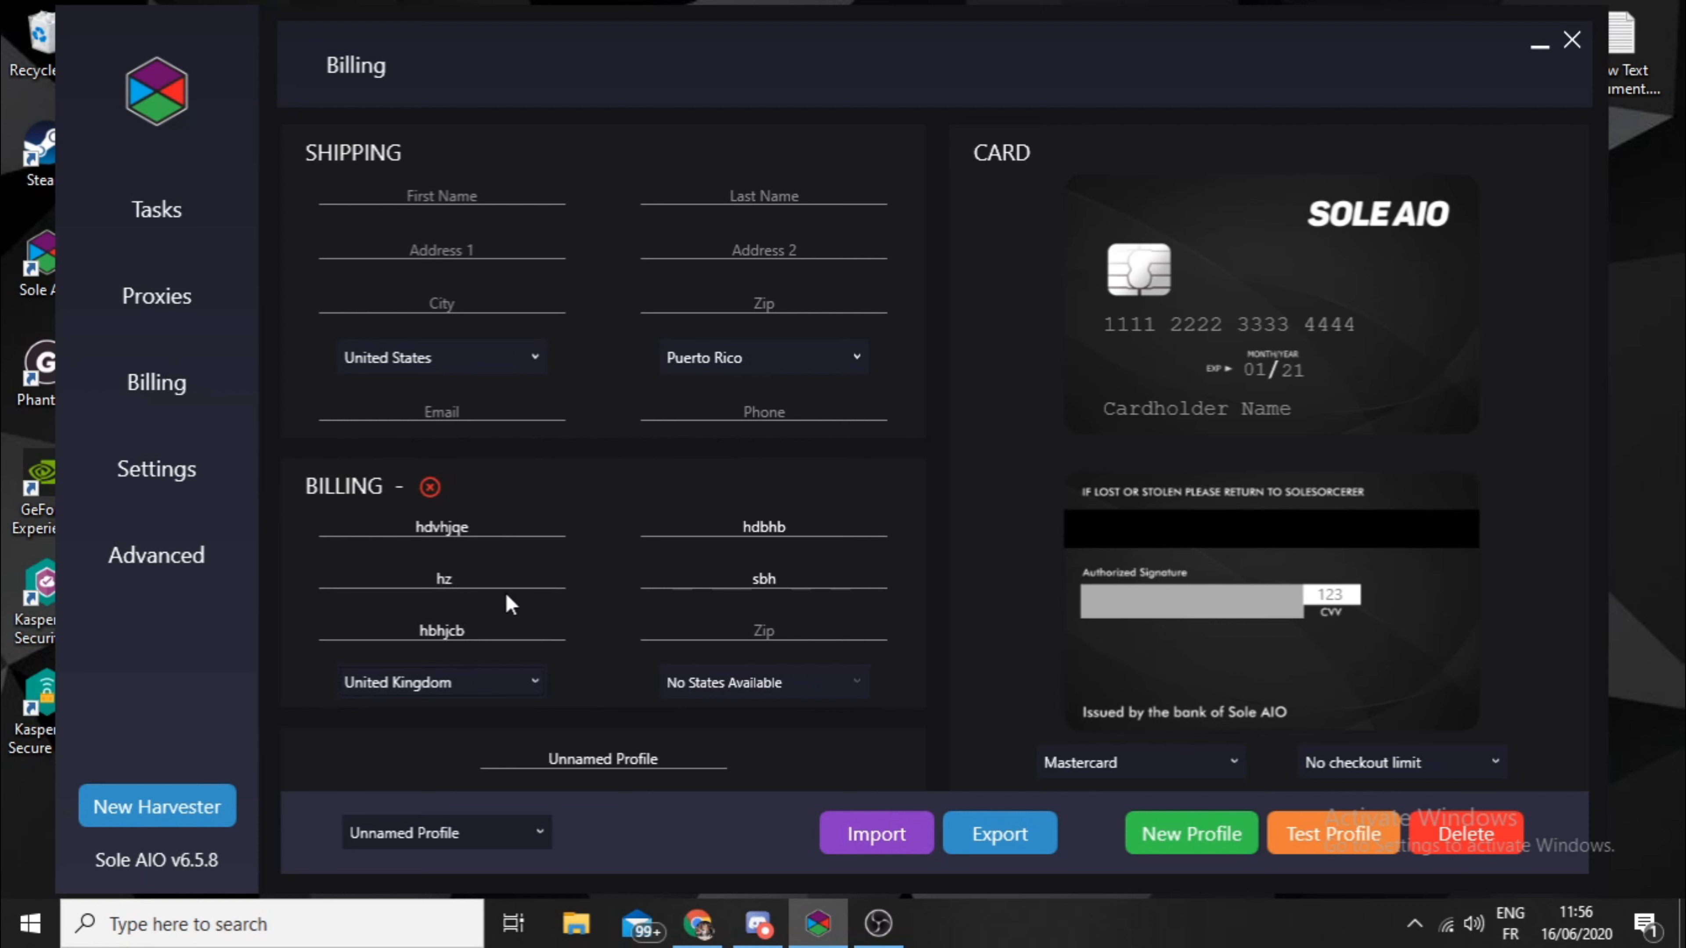
click(502, 684)
scroll(444, 547, down, 5)
scroll(465, 585, up, 1)
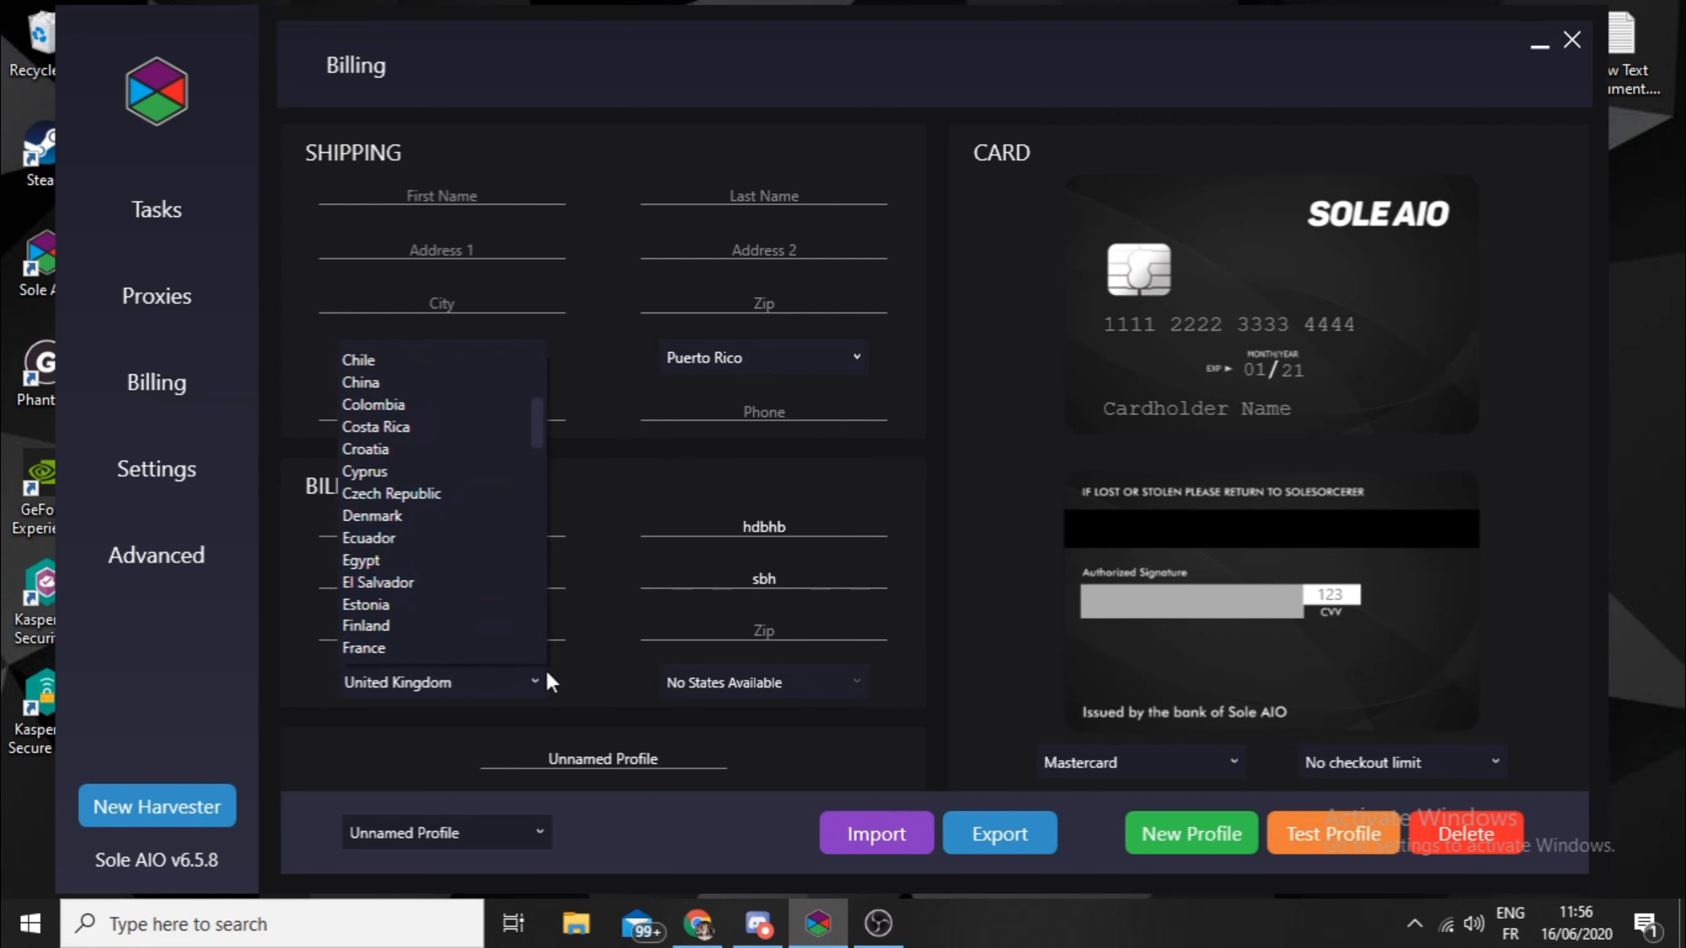
click(617, 701)
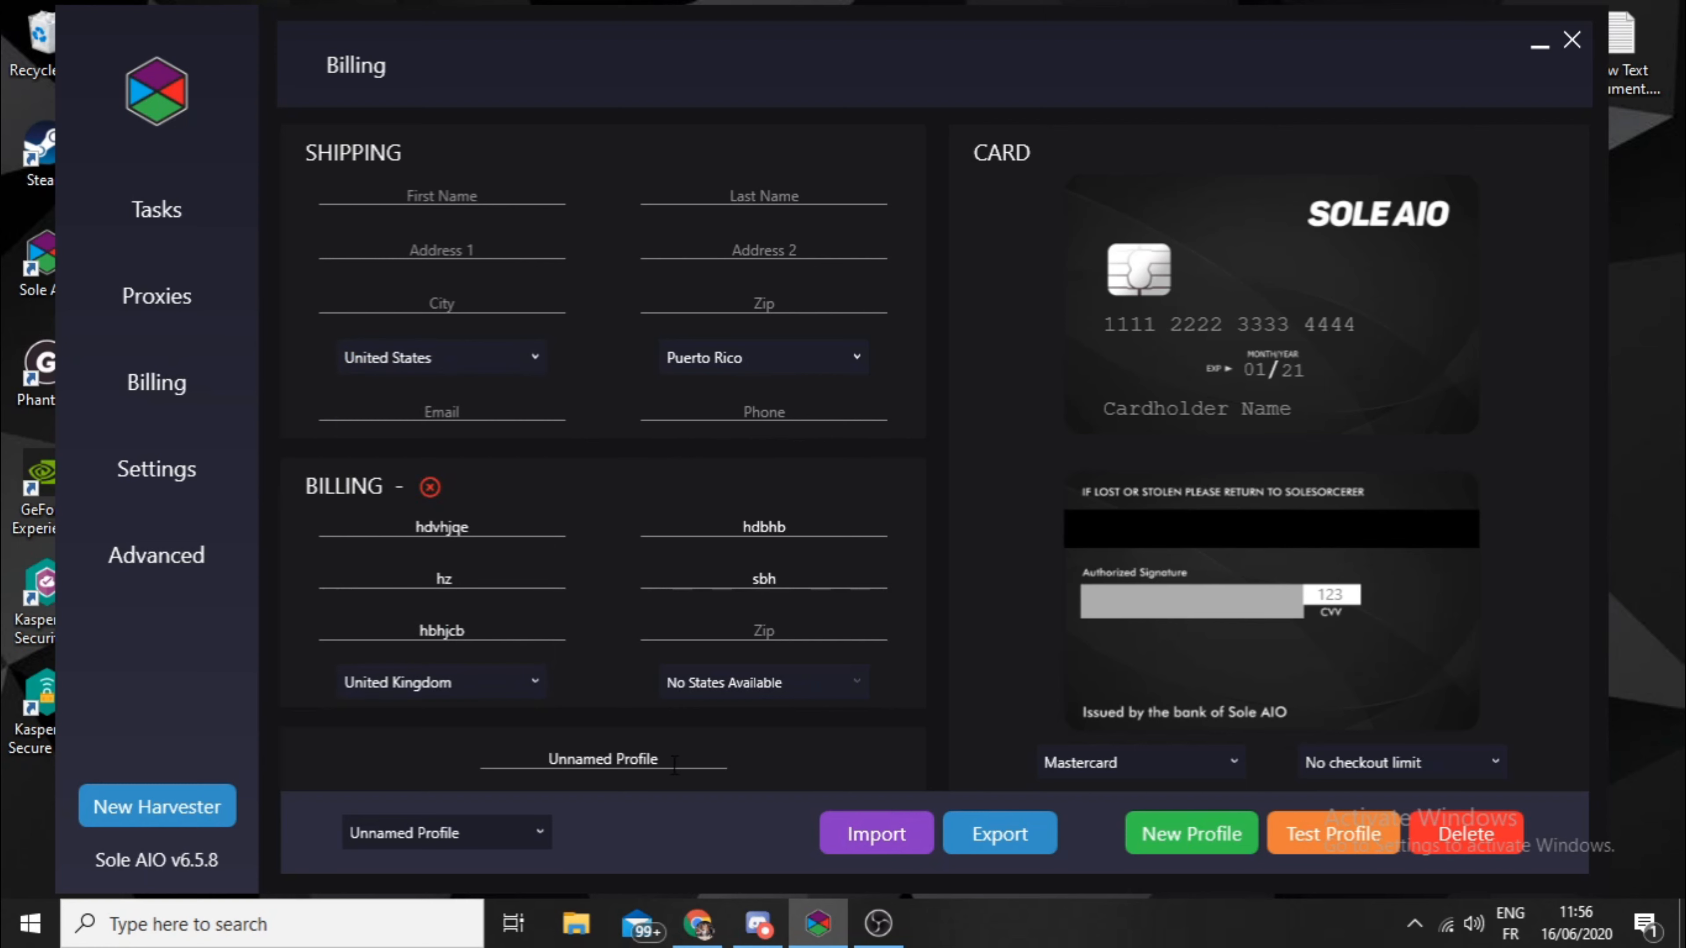
- Rename the unnamed billing profile to "Youtube Profile"
drag(674, 765, 317, 772)
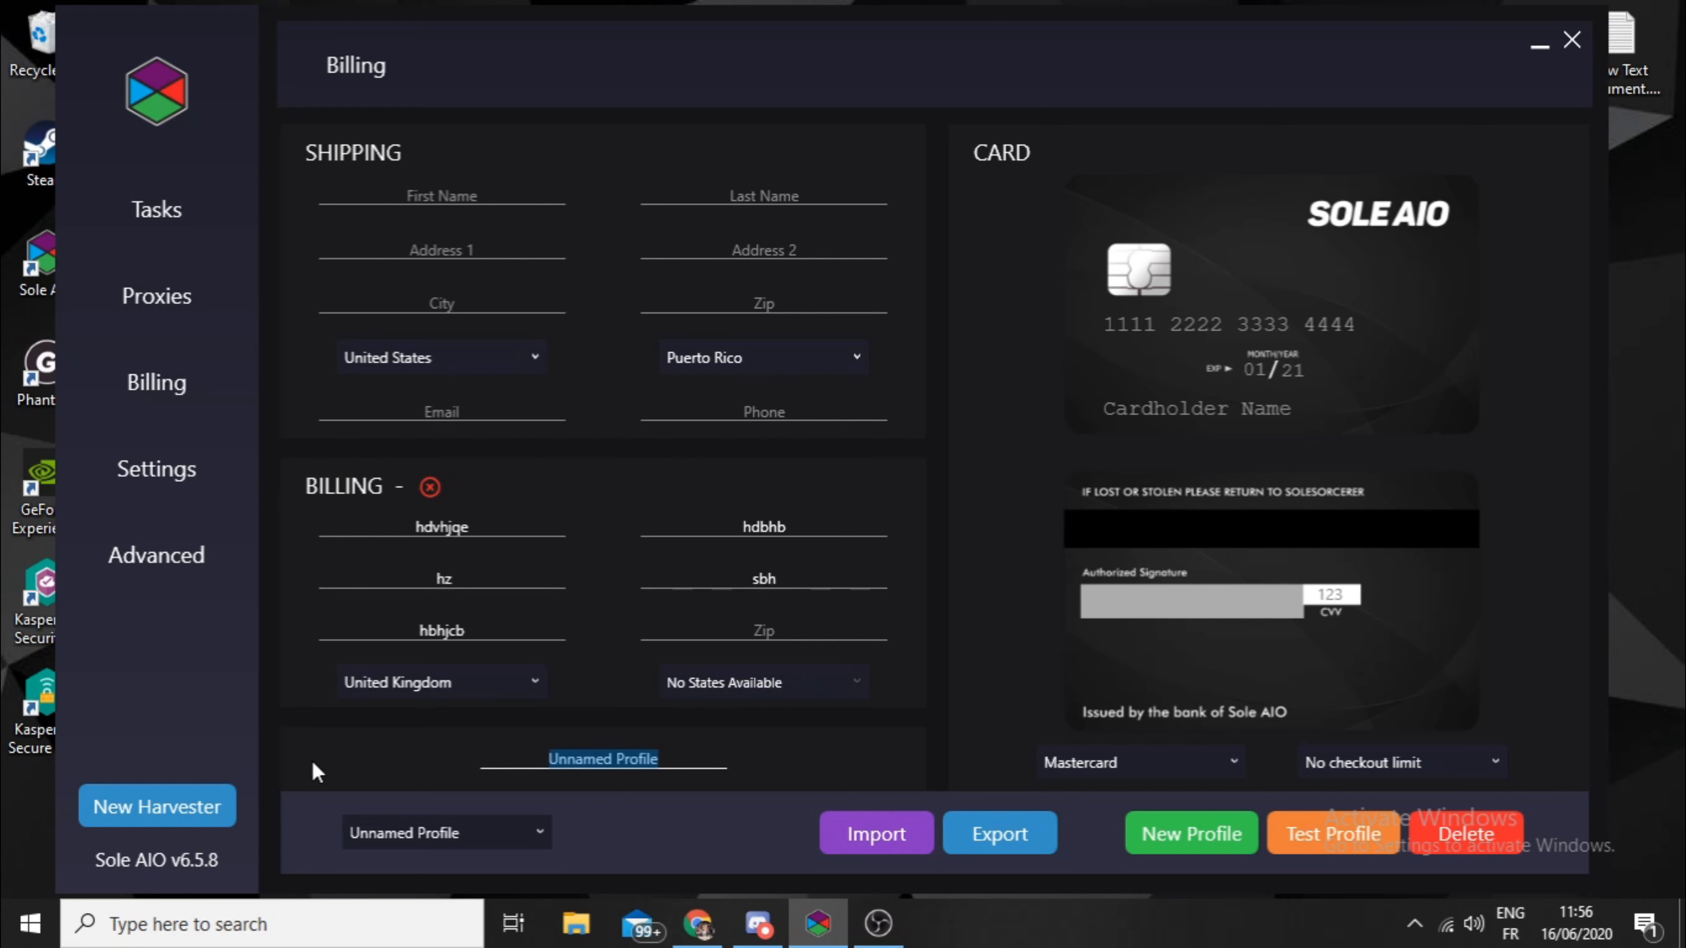
text(A)
key(BackSpace)
text(You)
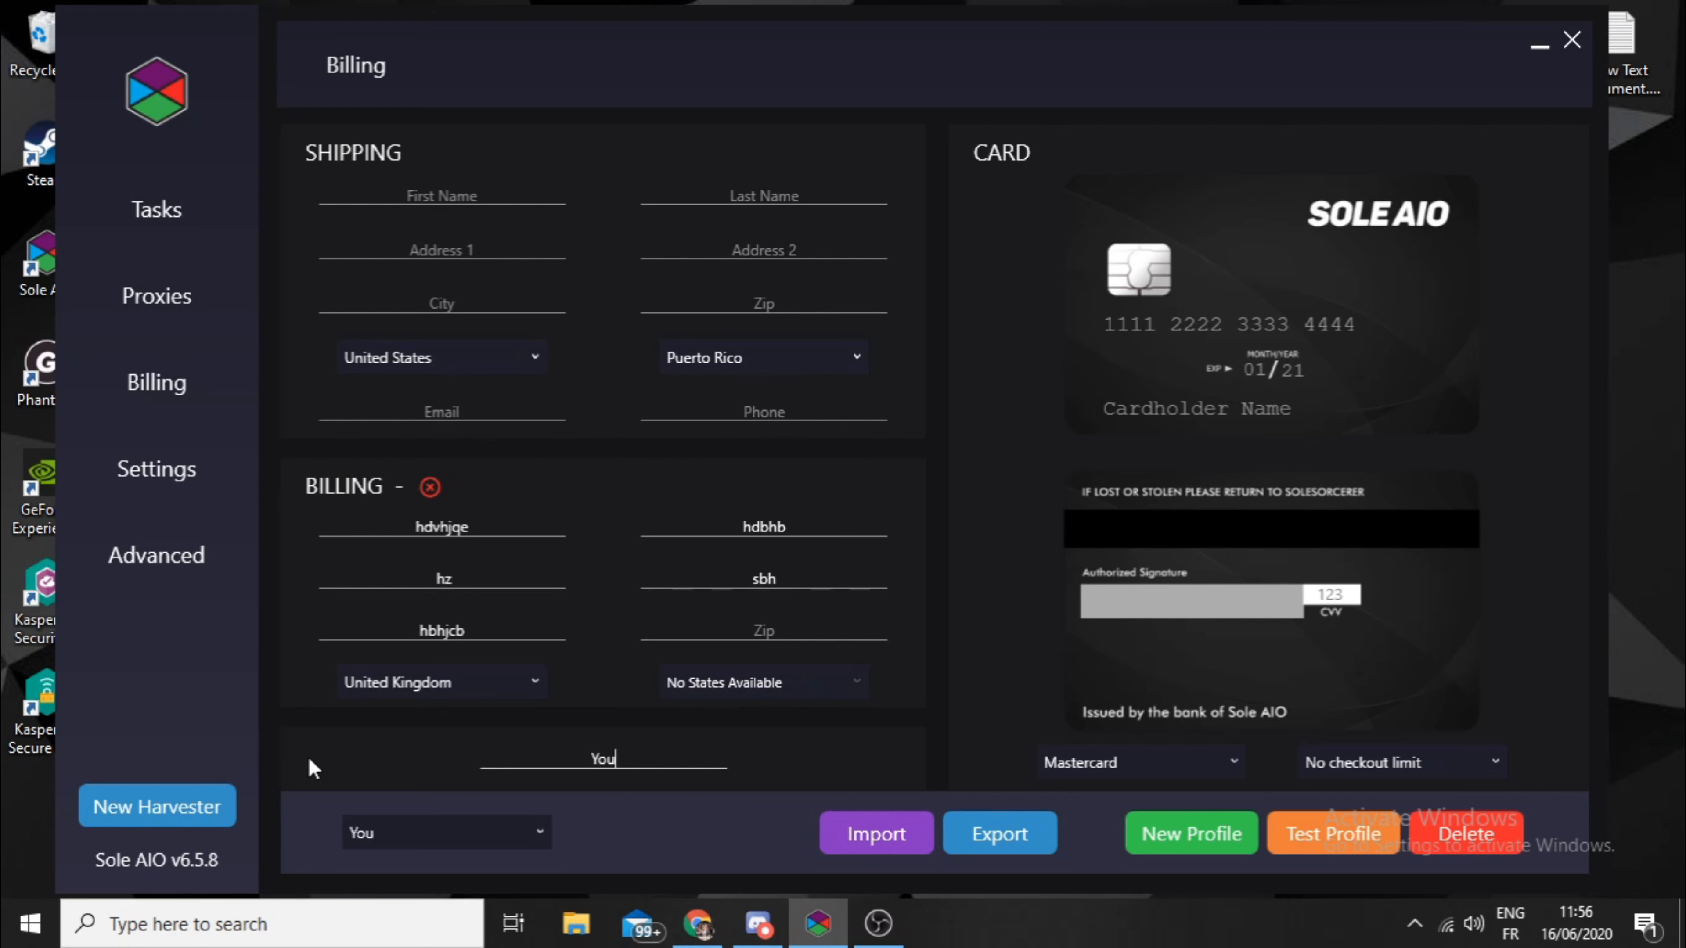
text(tube Profile)
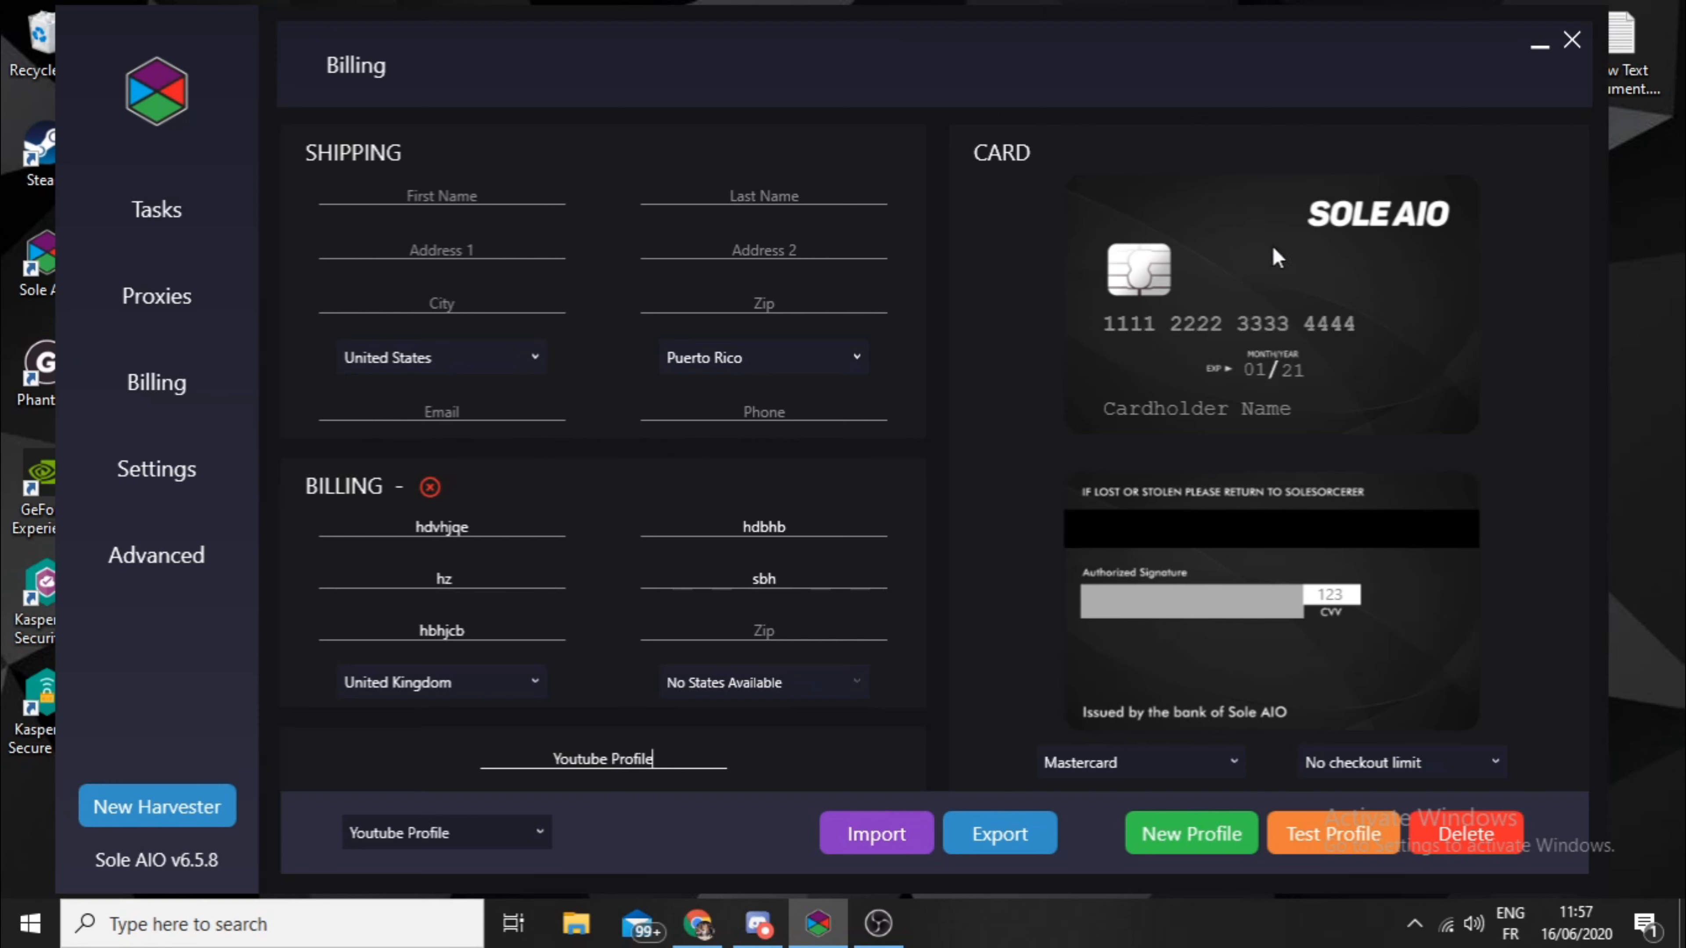
- Enter a placeholder card number and the cardholder's name on the profile's card, and go to the CVV field
click(1126, 327)
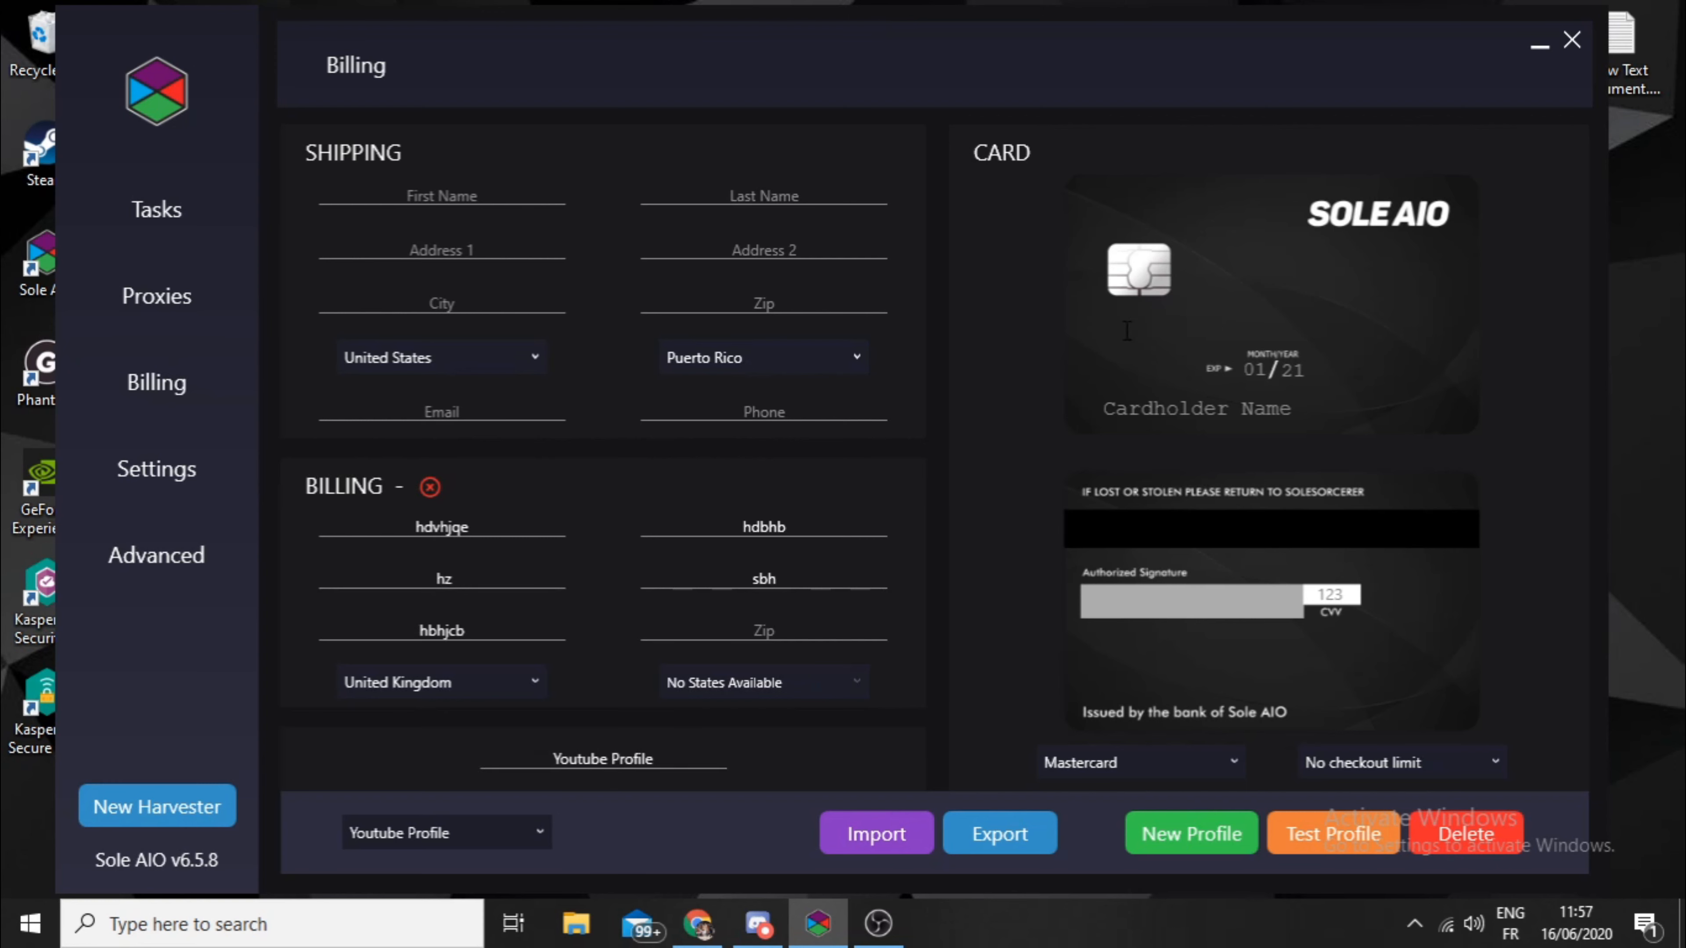
text(6661616166161616)
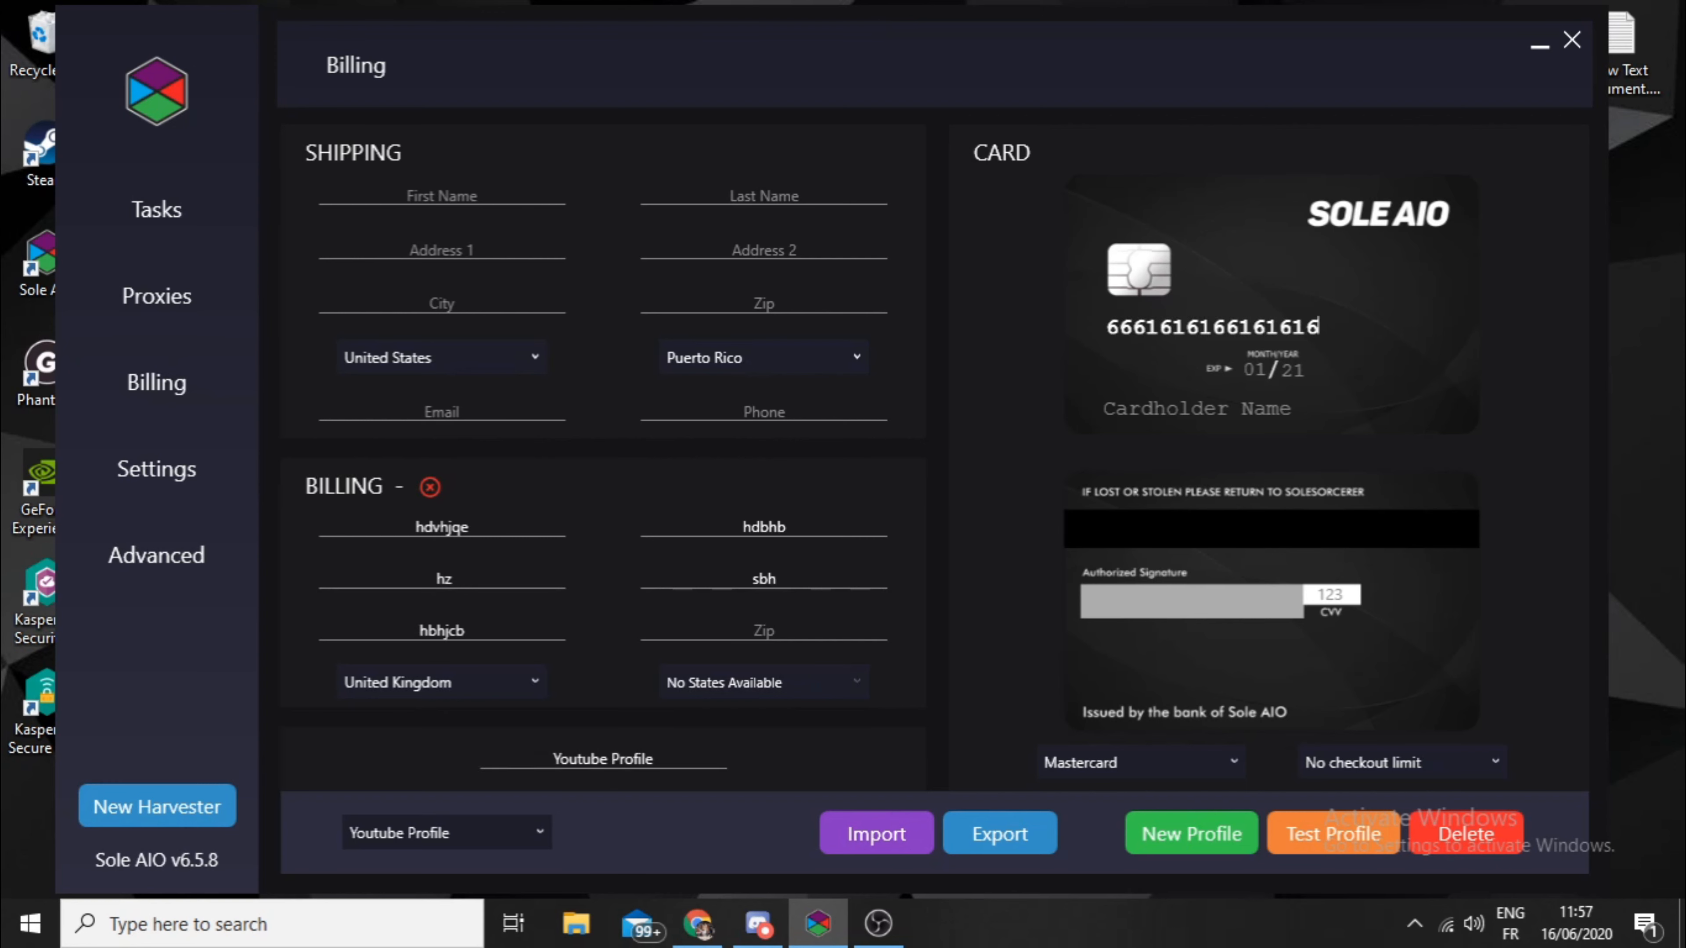
text(6161)
click(1211, 414)
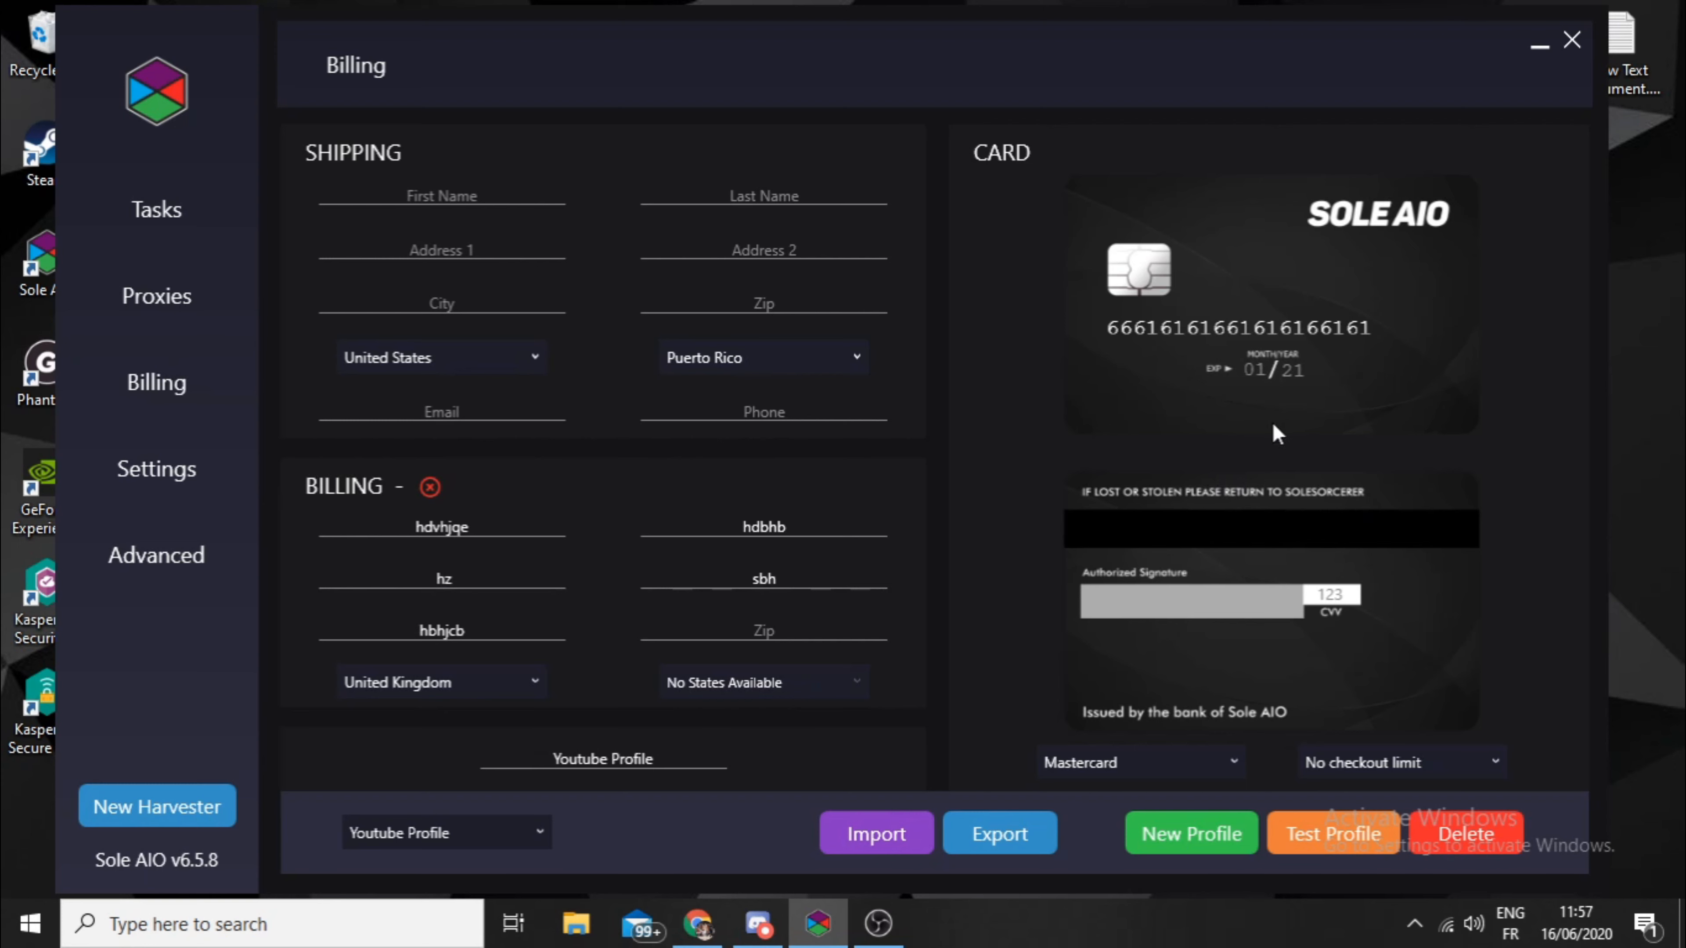
text(John doe)
click(1331, 595)
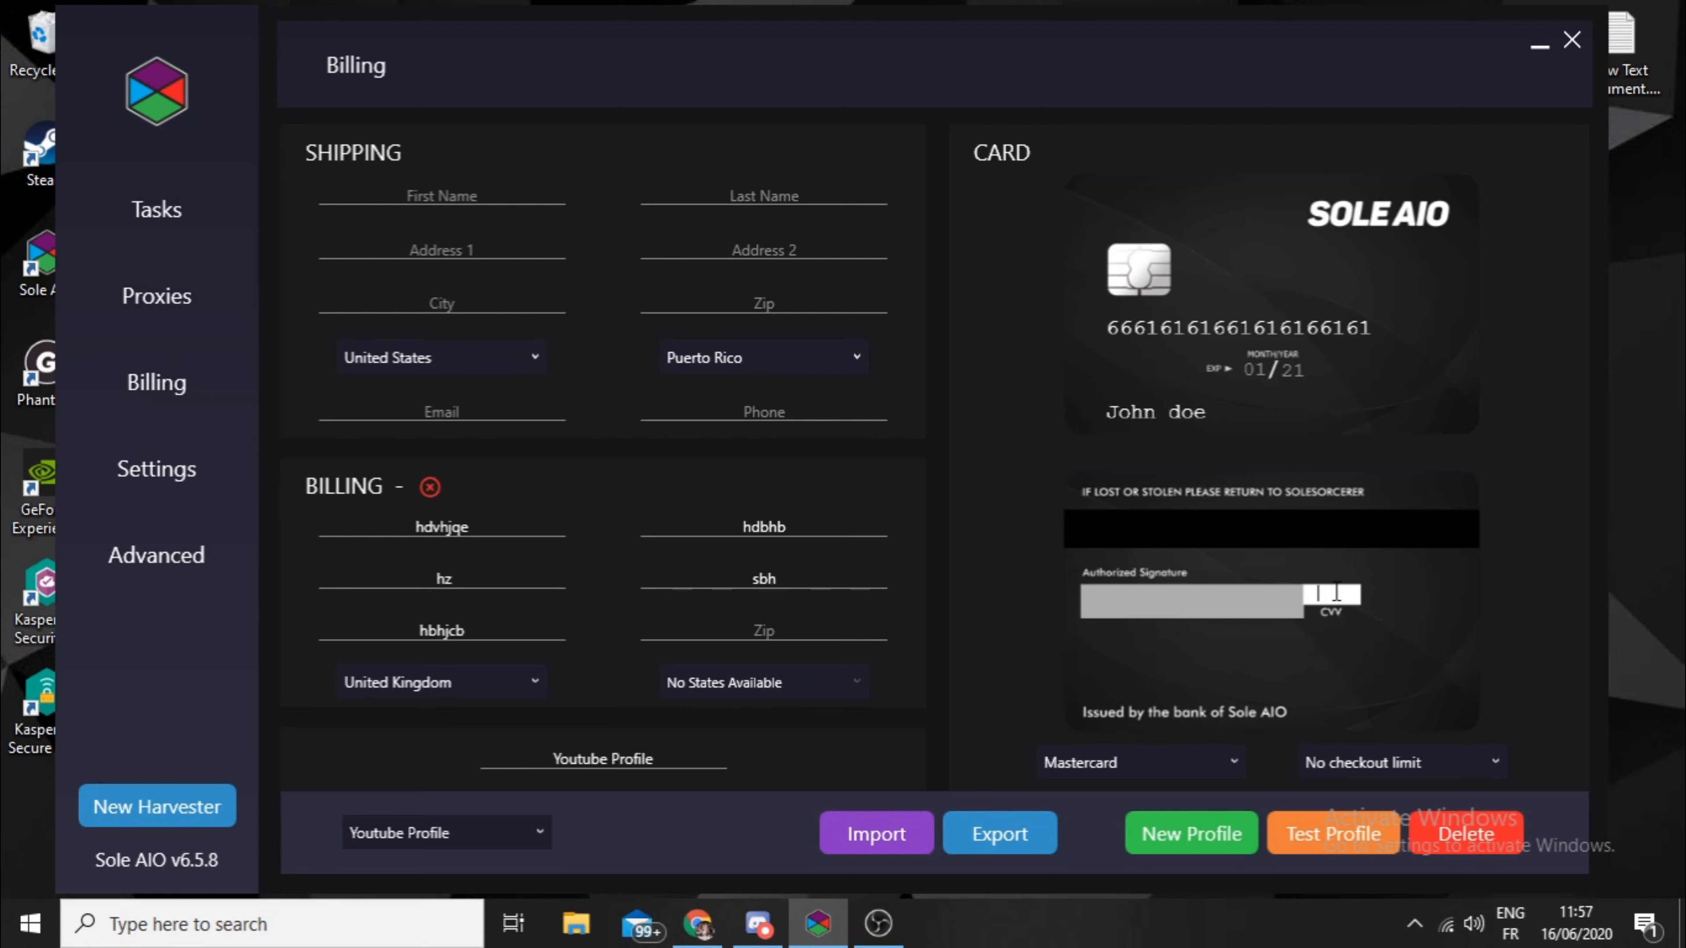
- Set the card type to Visa after trying American Express, and choose No checkout limit for the profile
click(1100, 765)
click(1027, 696)
click(1155, 755)
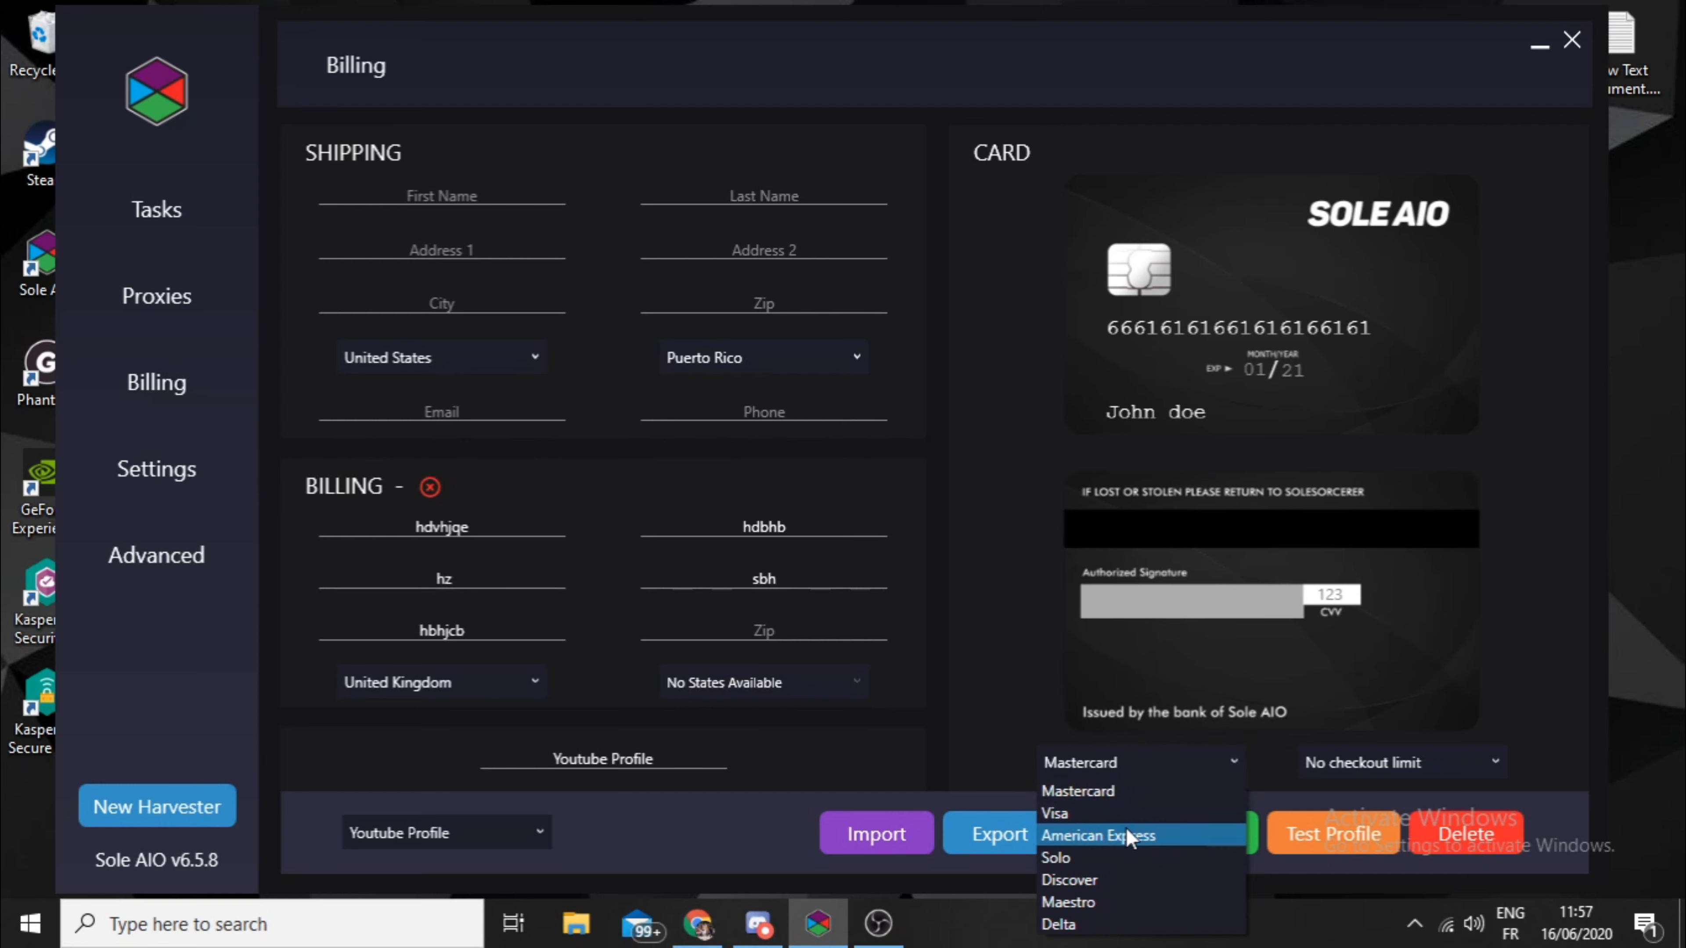
click(1122, 834)
click(1113, 770)
click(1117, 813)
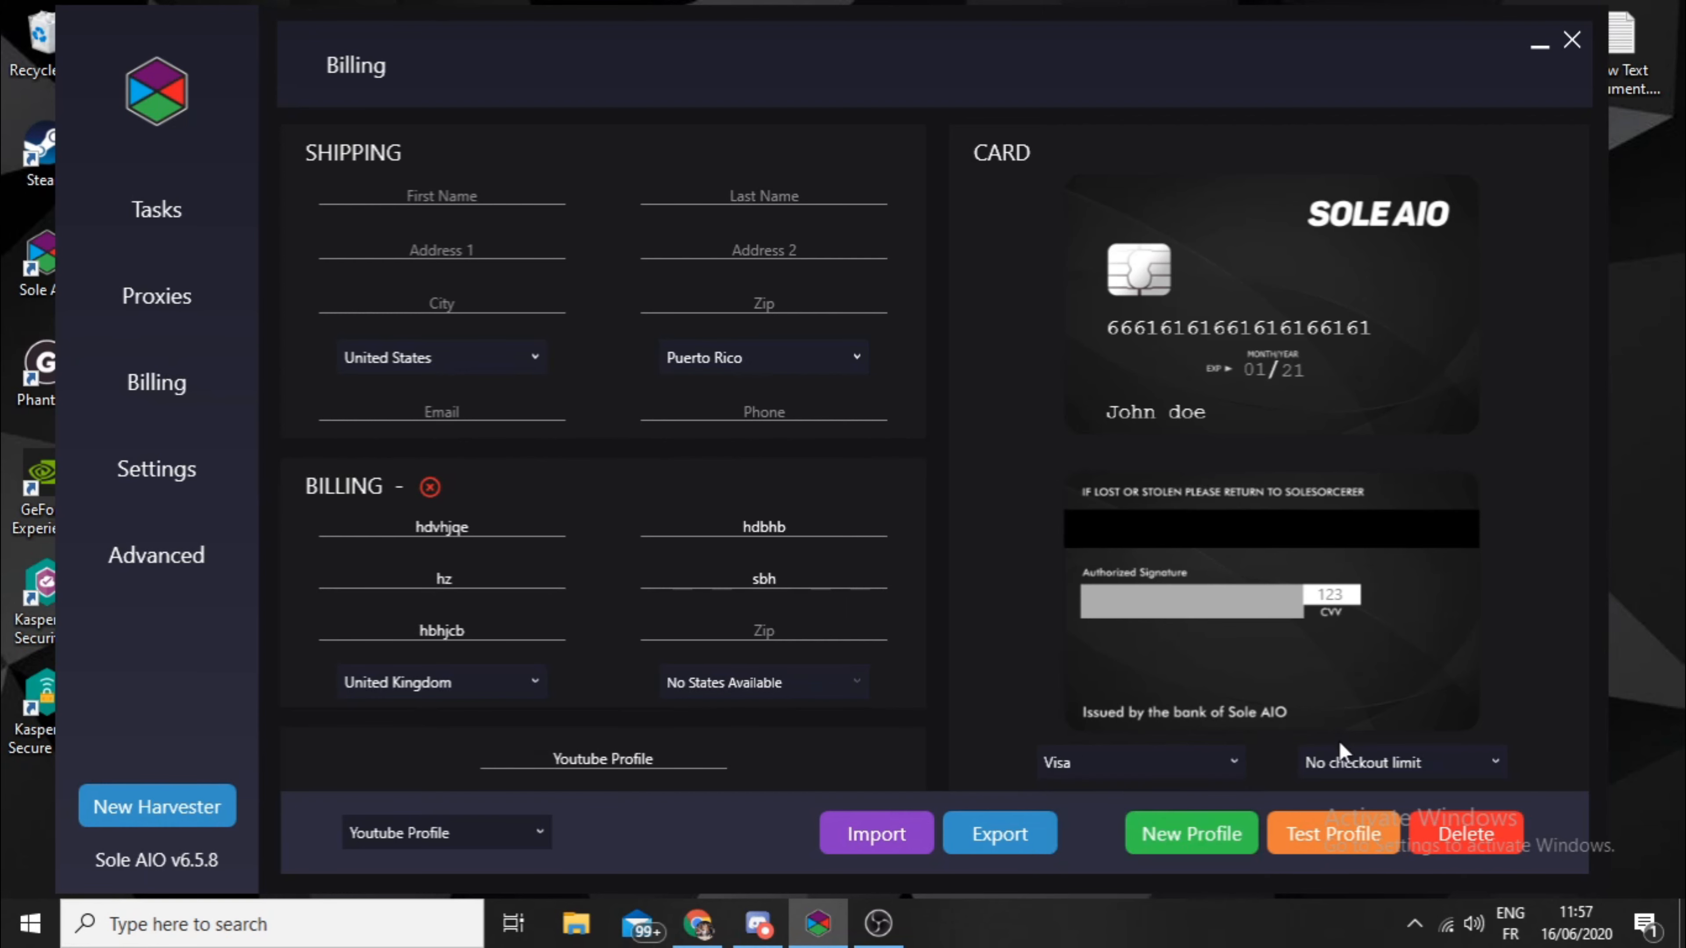
click(1412, 770)
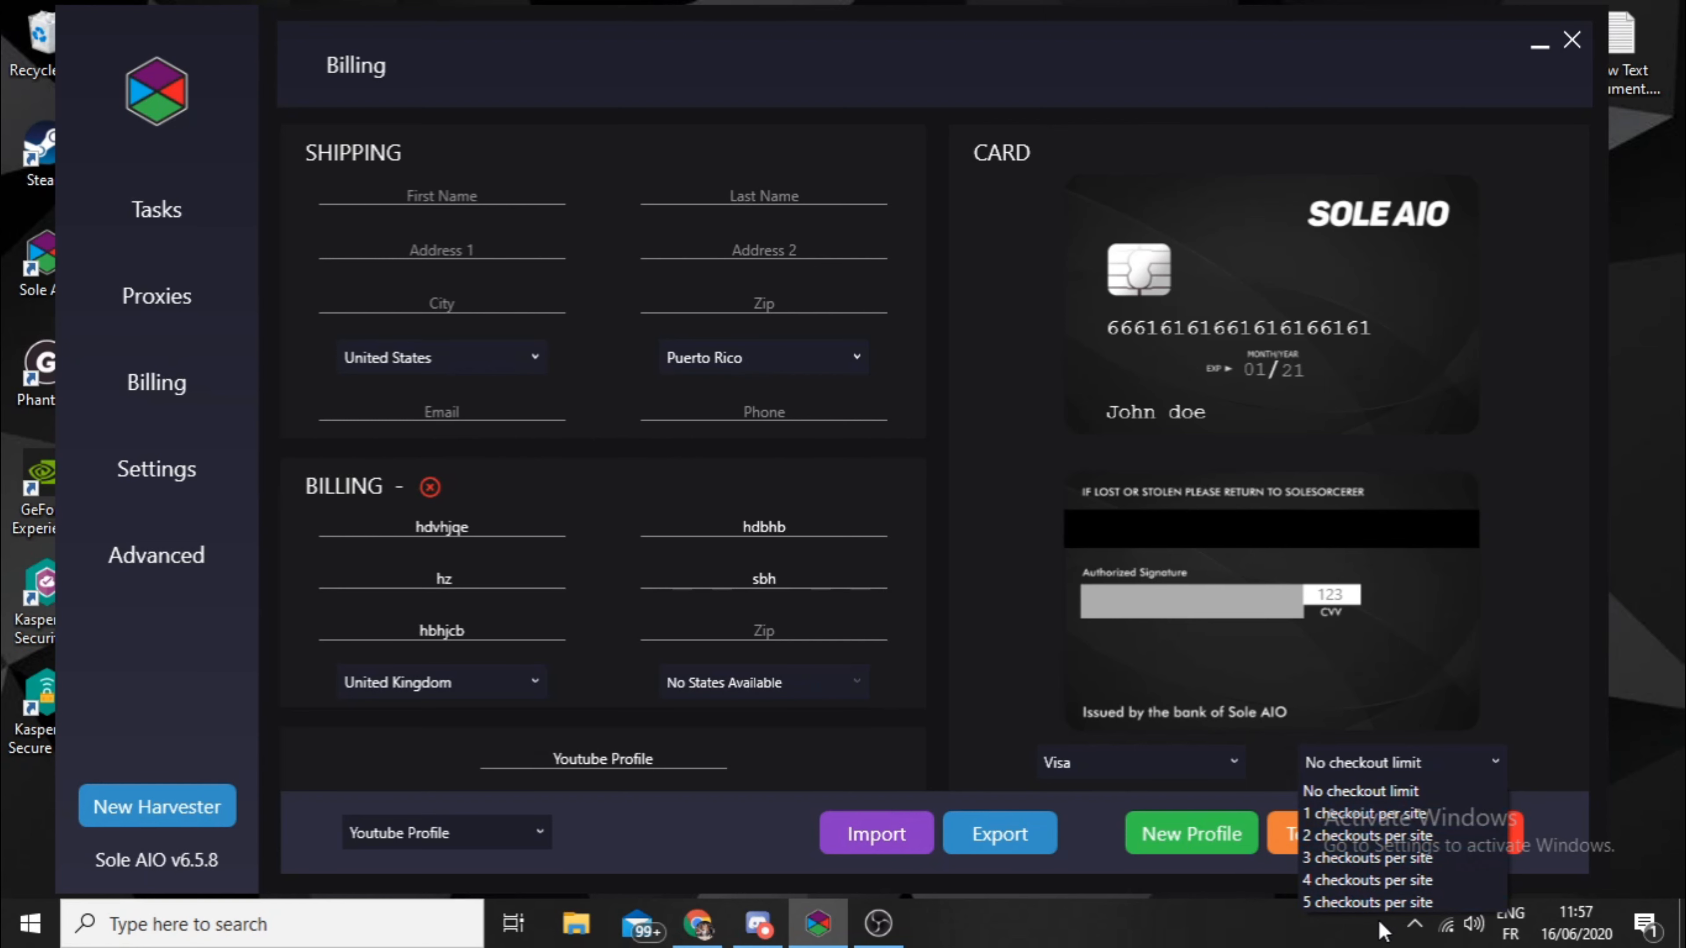
click(1376, 800)
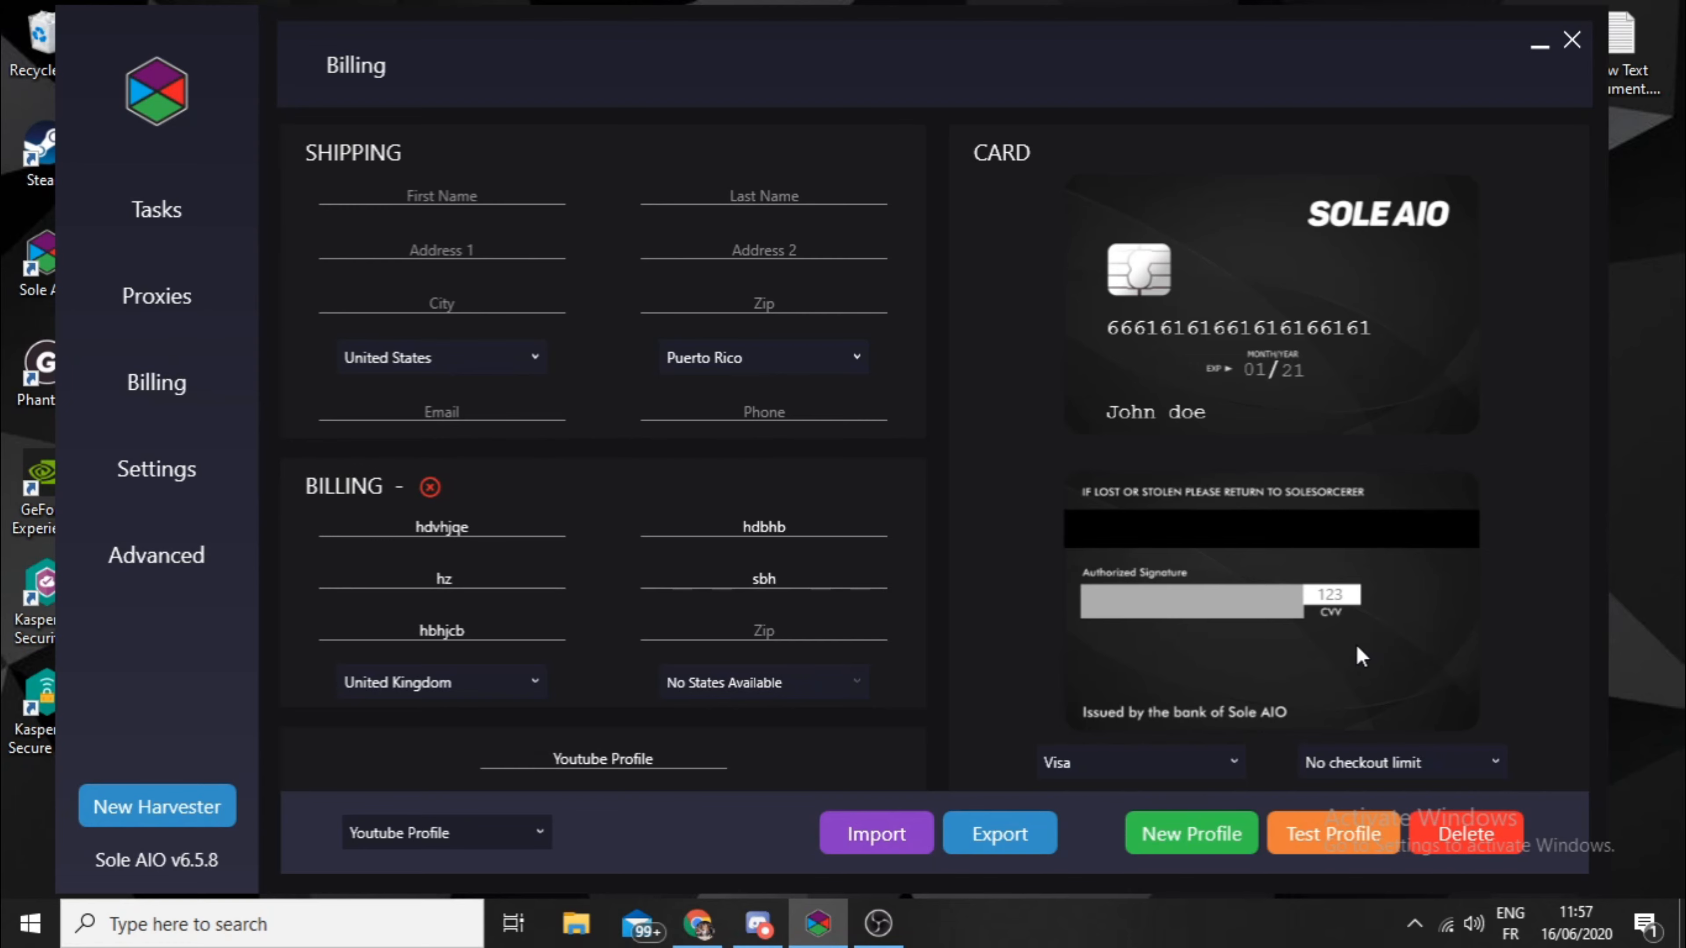
- Return to the Proxies page with the Footlocker Residential Slash group
click(198, 316)
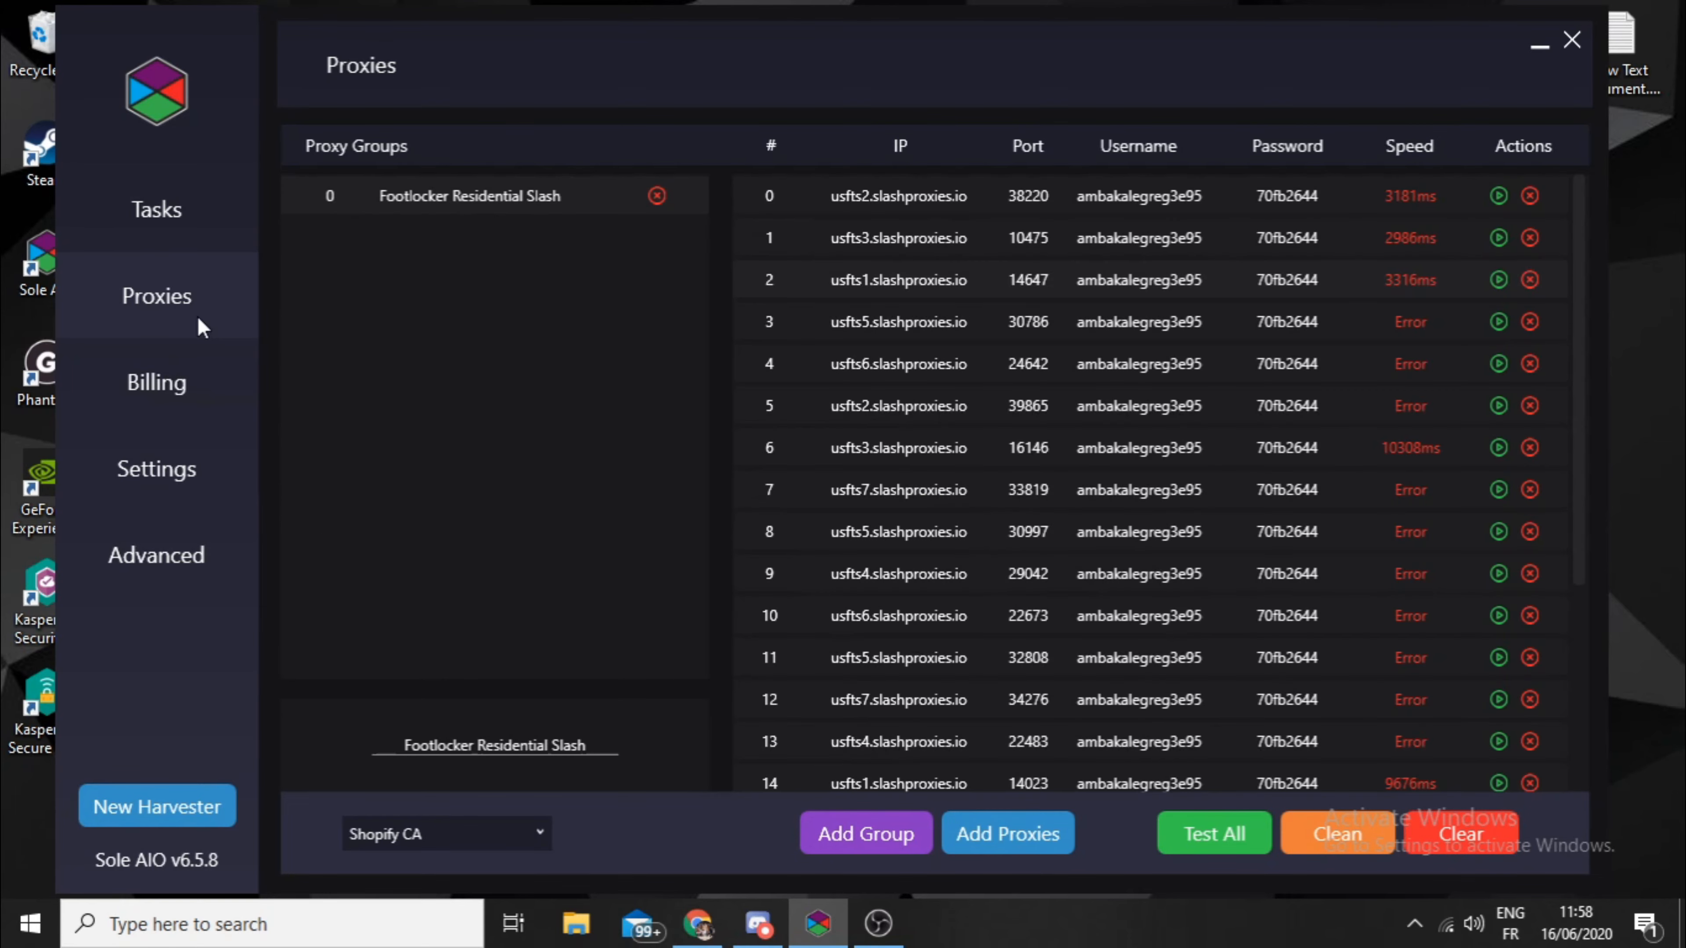